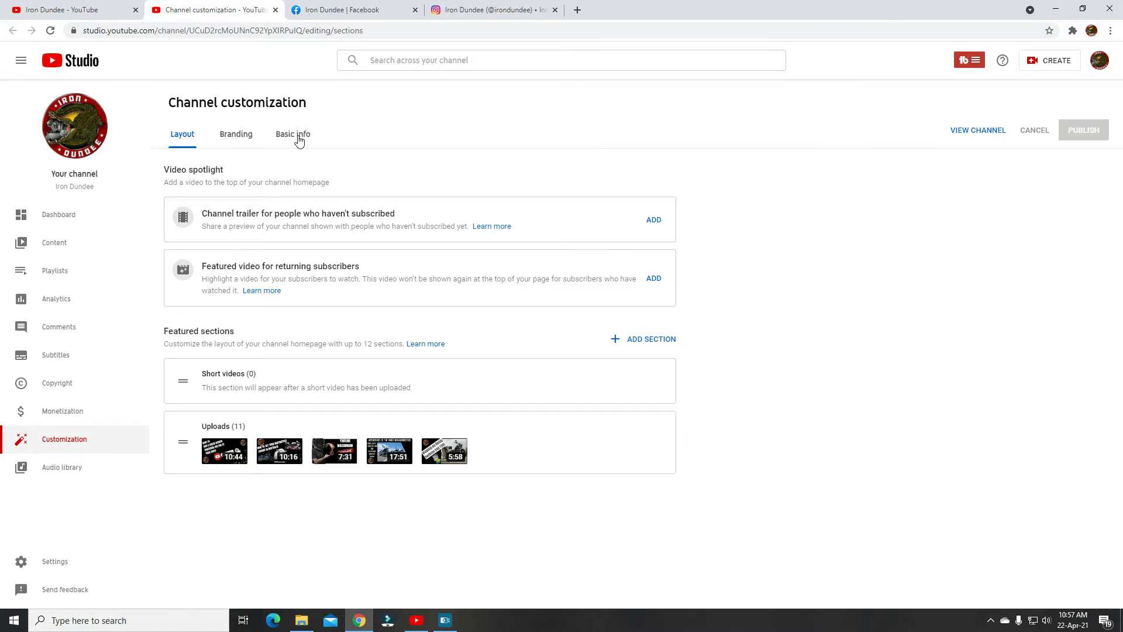
Step: Delete the Instagram link from the channel's Basic info and publish the change
click(299, 138)
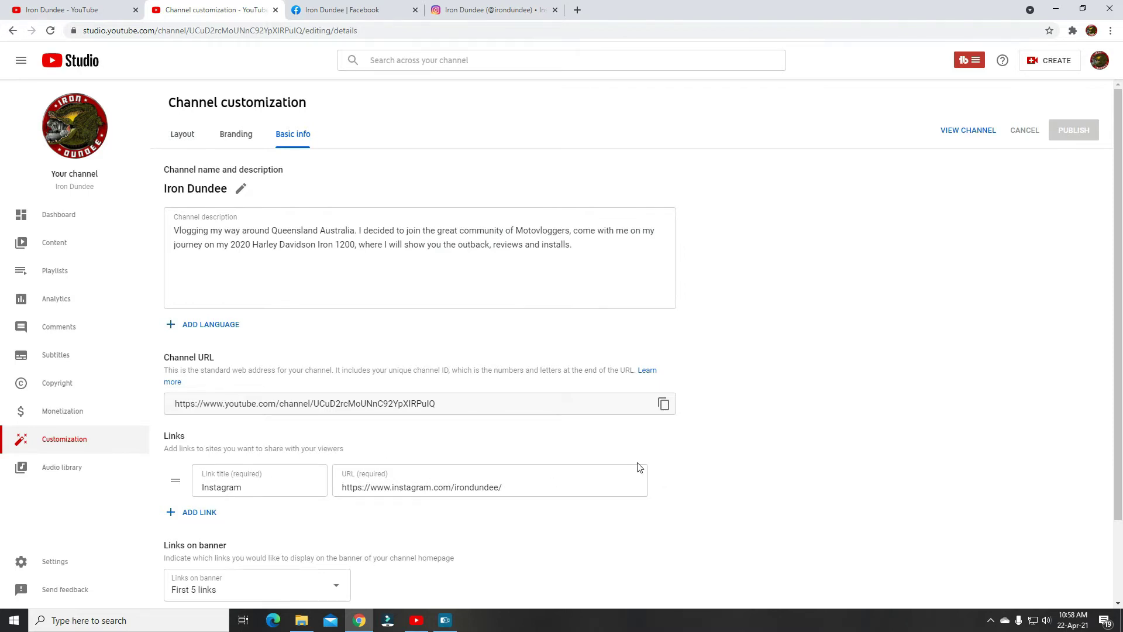
click(665, 482)
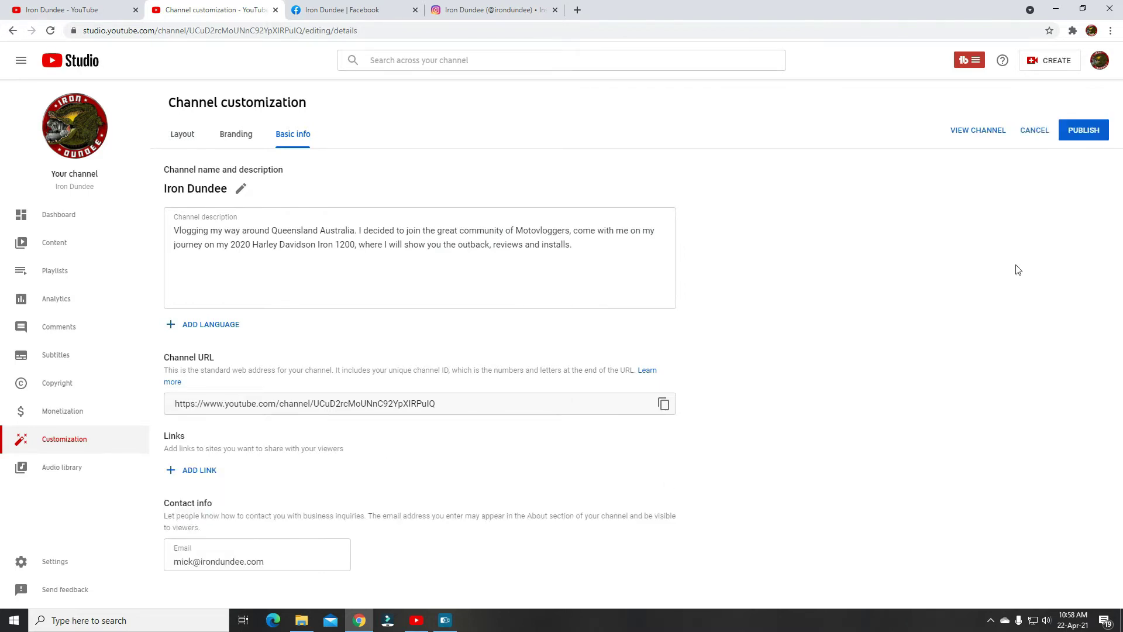
click(1085, 134)
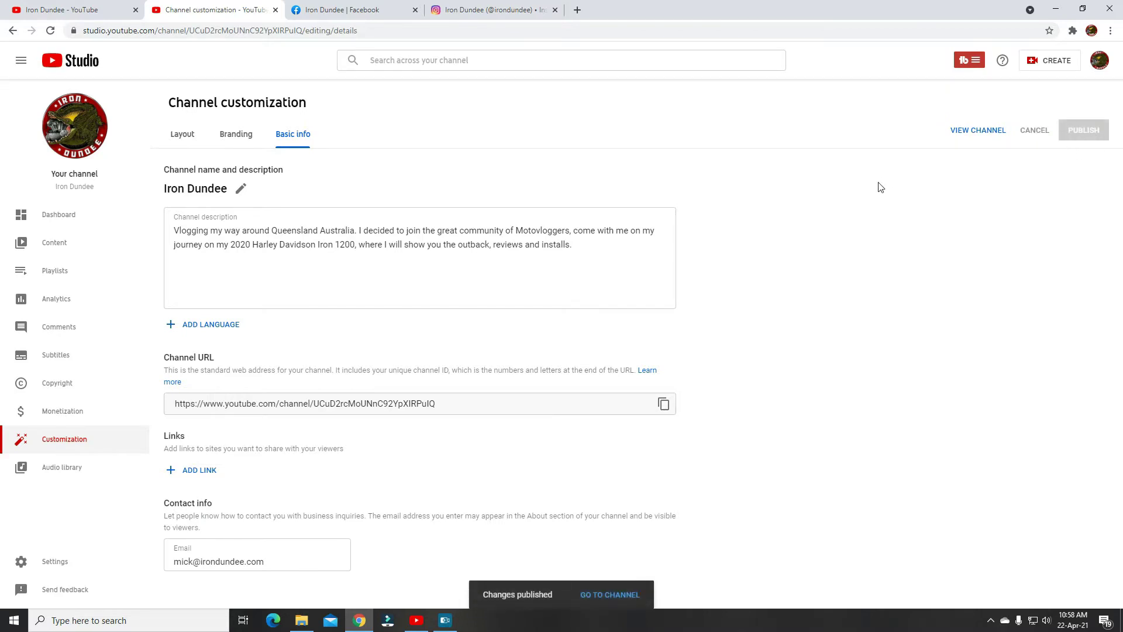
Step: Reload the Iron Dundee channel page to confirm the banner's Instagram link is gone
click(84, 11)
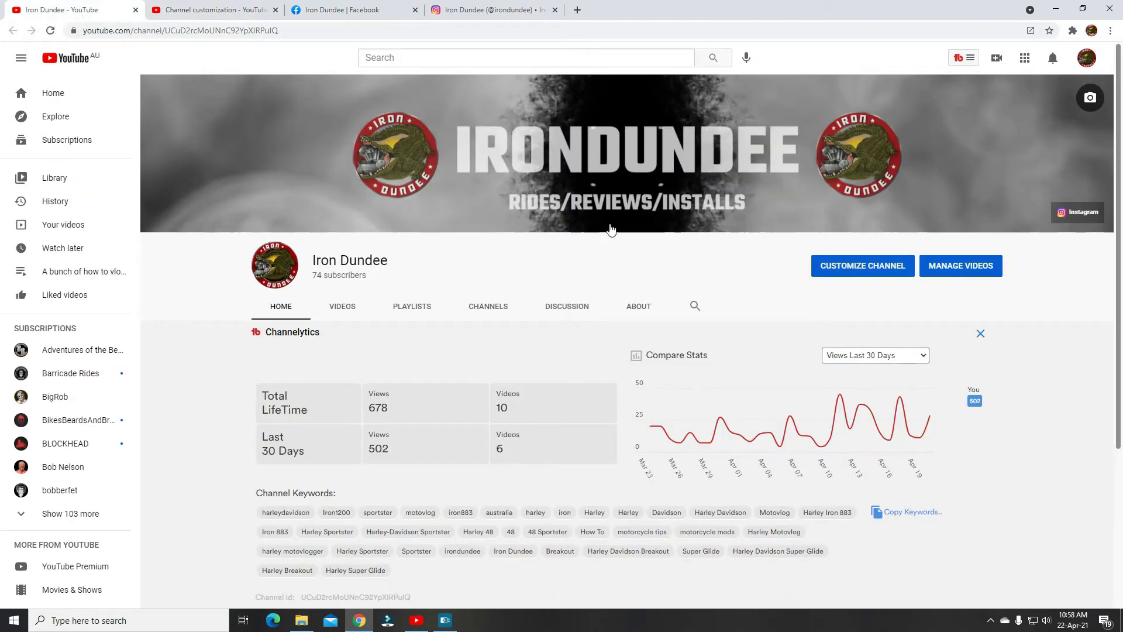
key(F5)
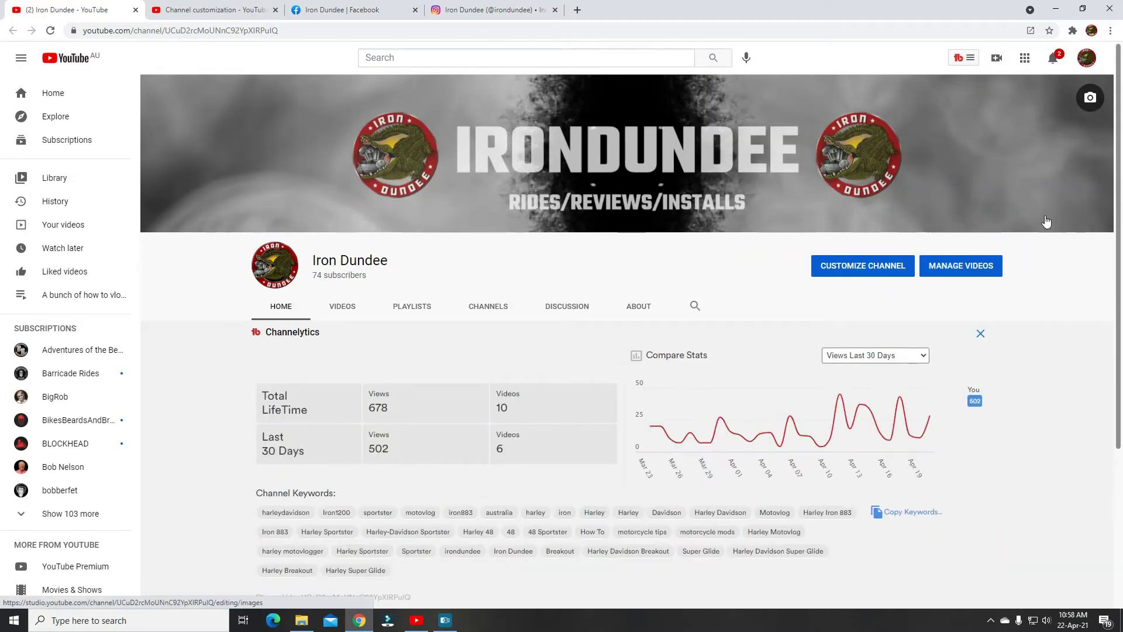
click(212, 14)
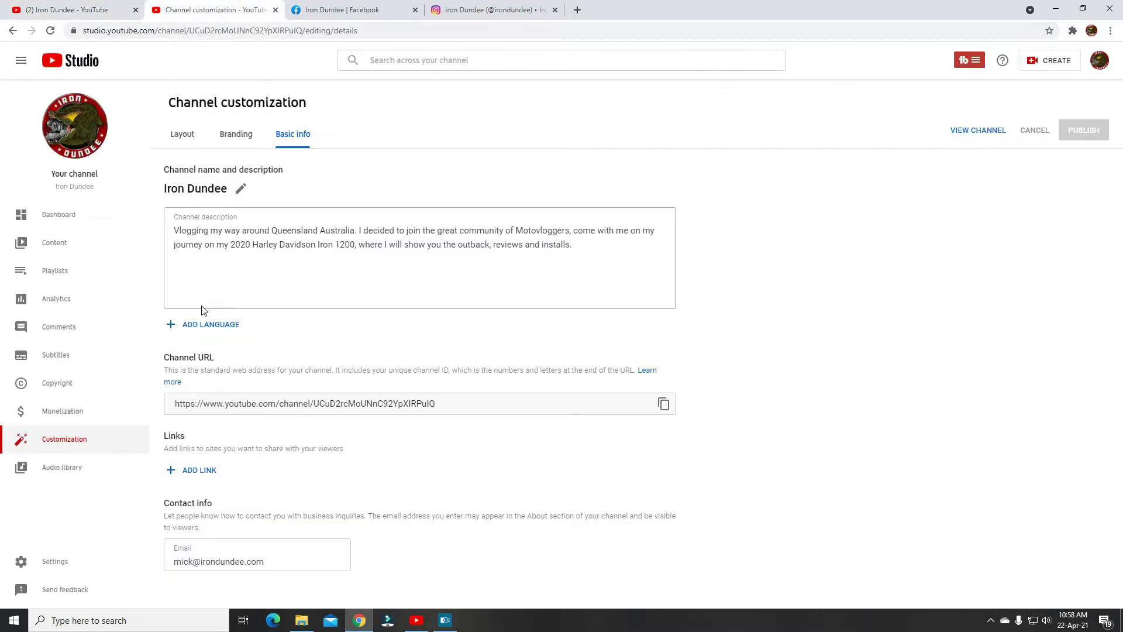
Step: Add a blank entry under Links, then bring up the Instagram profile page
click(195, 472)
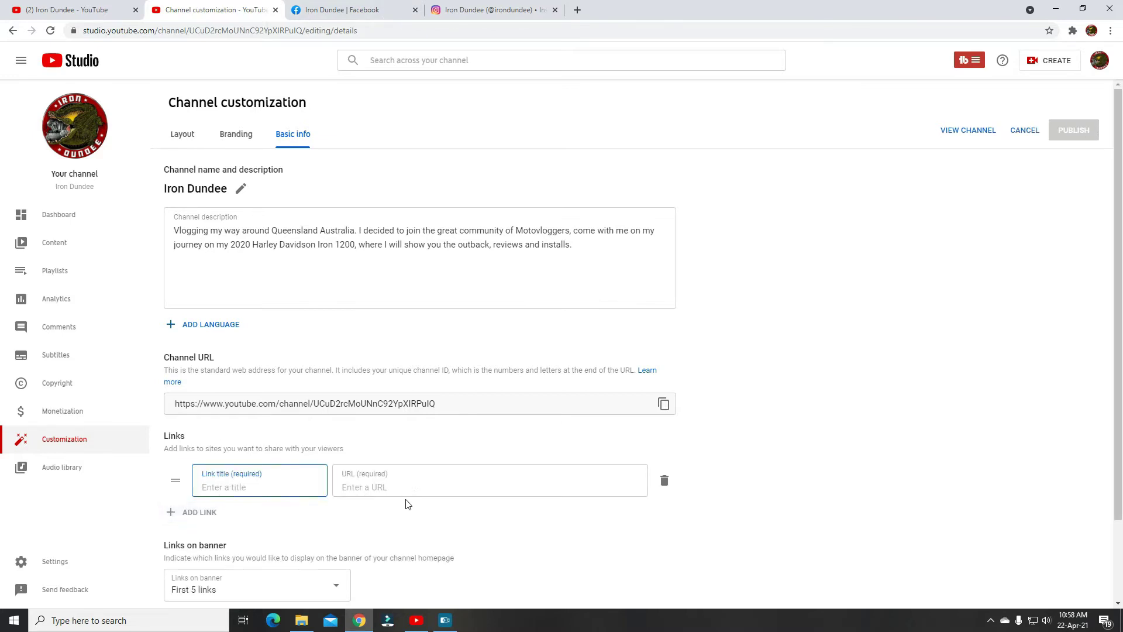
click(497, 9)
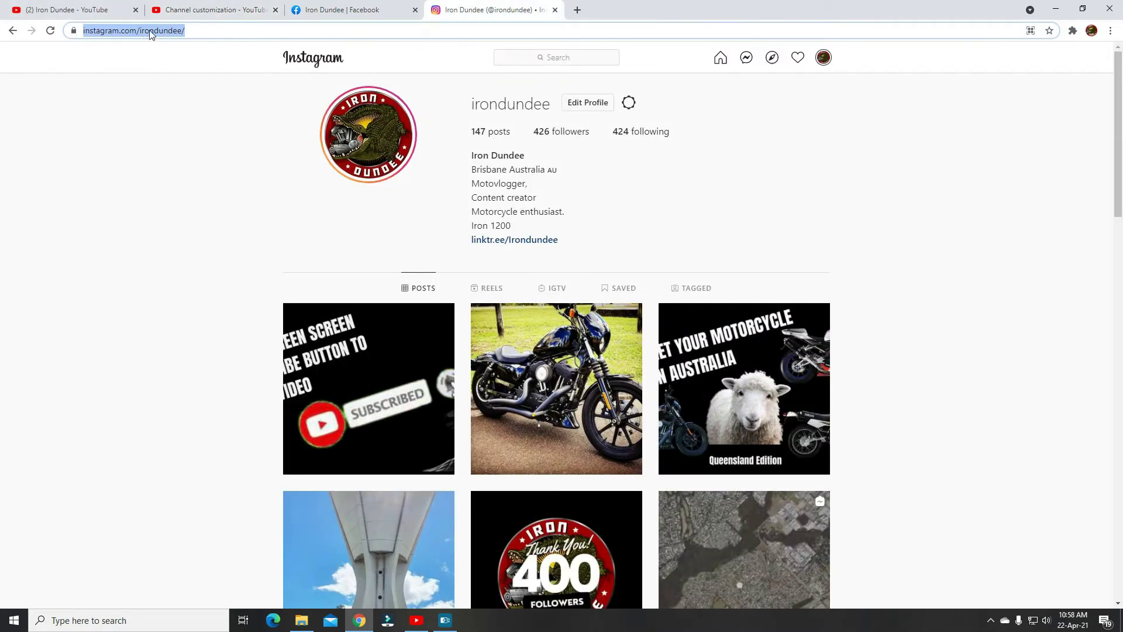
click(211, 31)
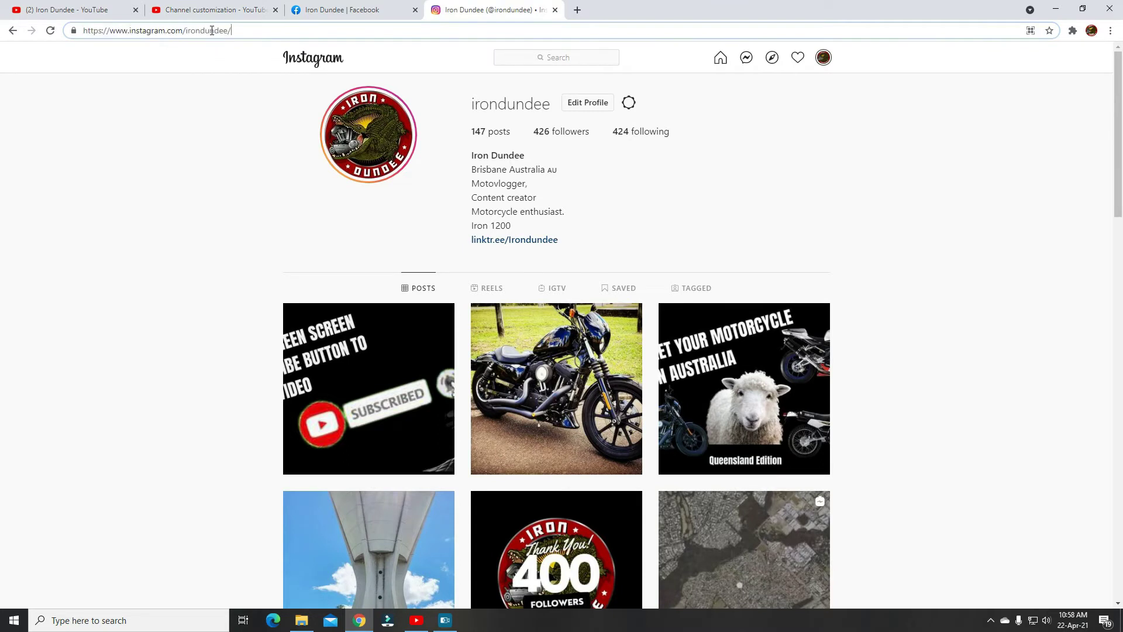
drag(247, 28, 69, 34)
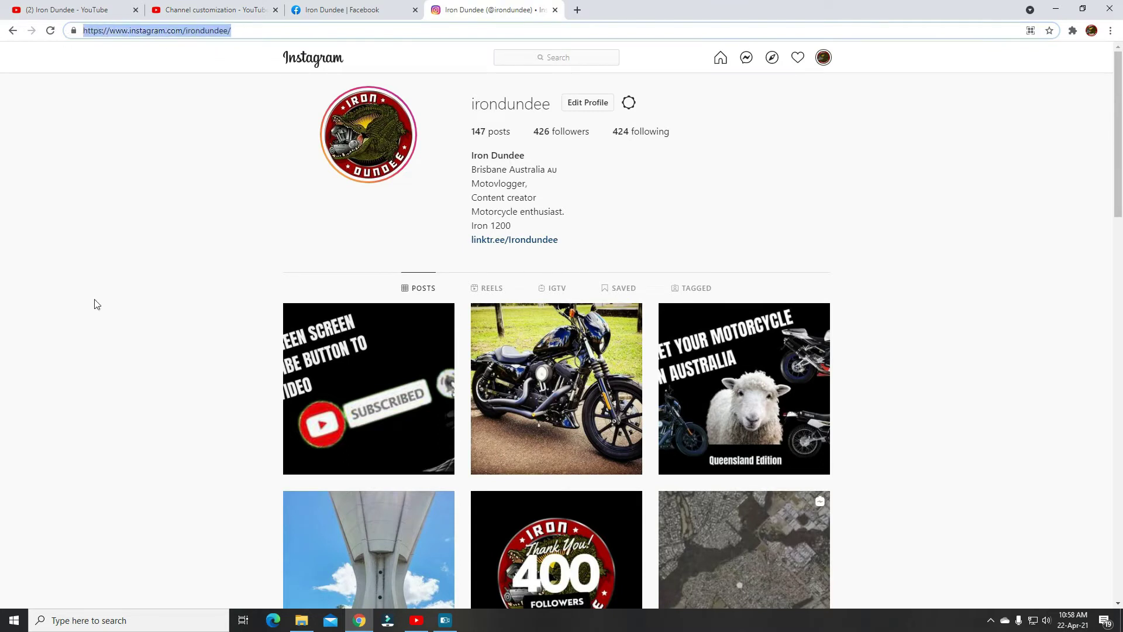
right_click(152, 32)
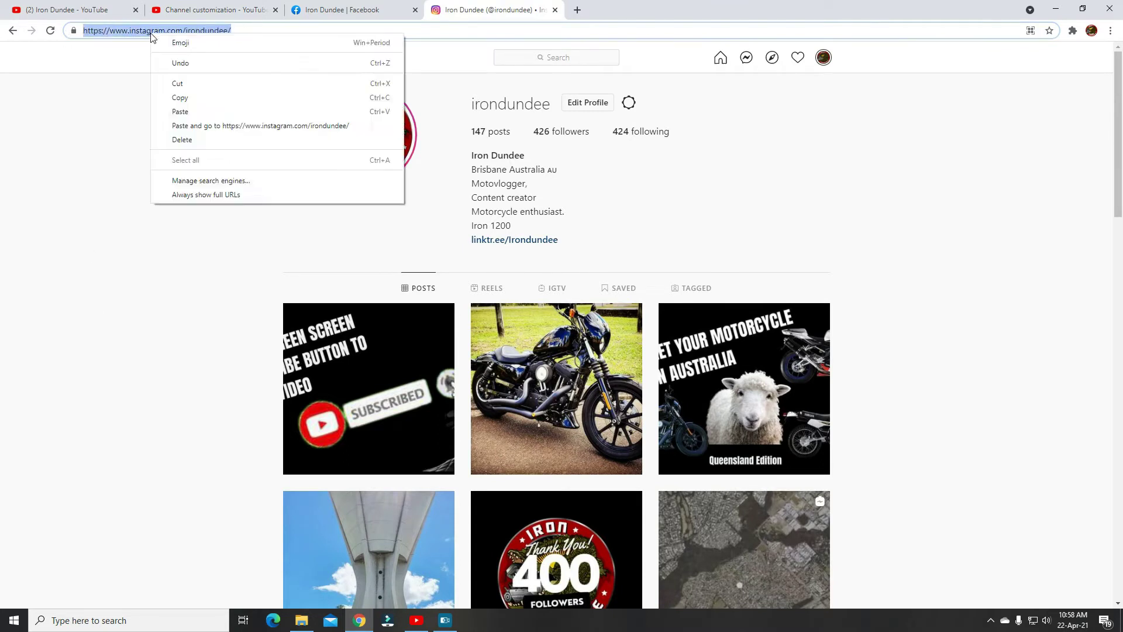
click(178, 98)
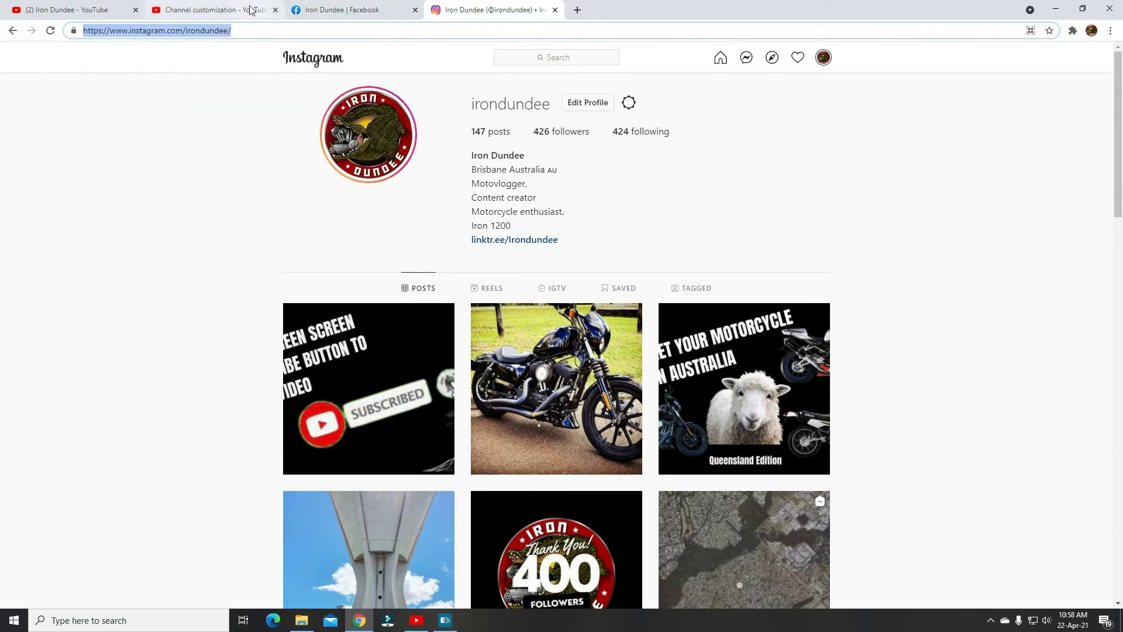
Step: Create an 'Instagram' link to the pasted profile address and add a second blank link entry
click(221, 13)
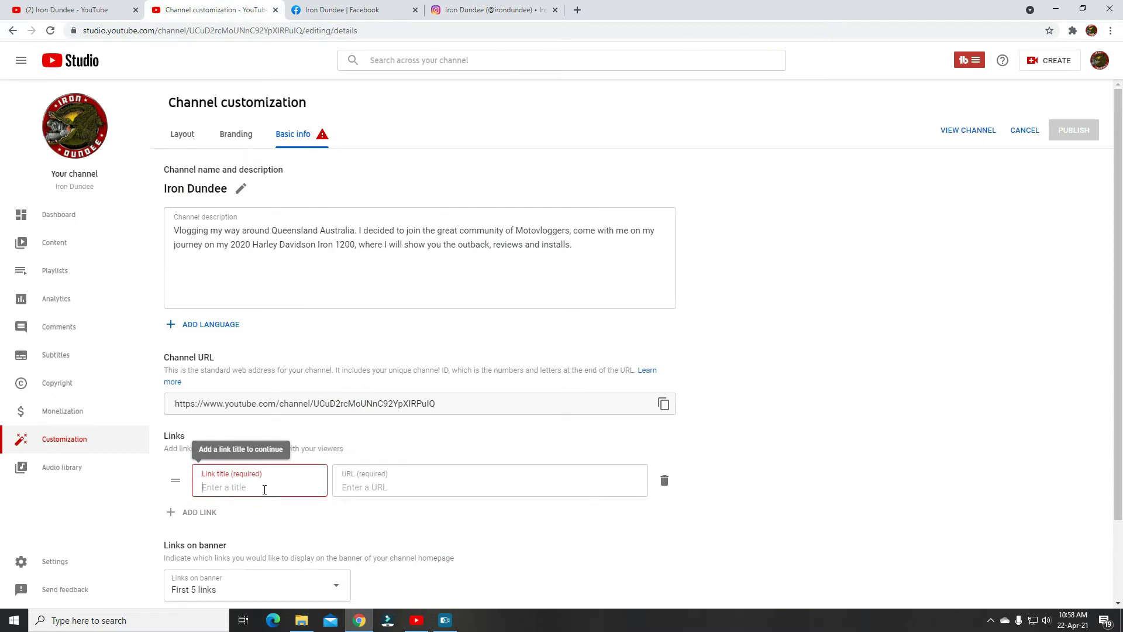
text(Instagram)
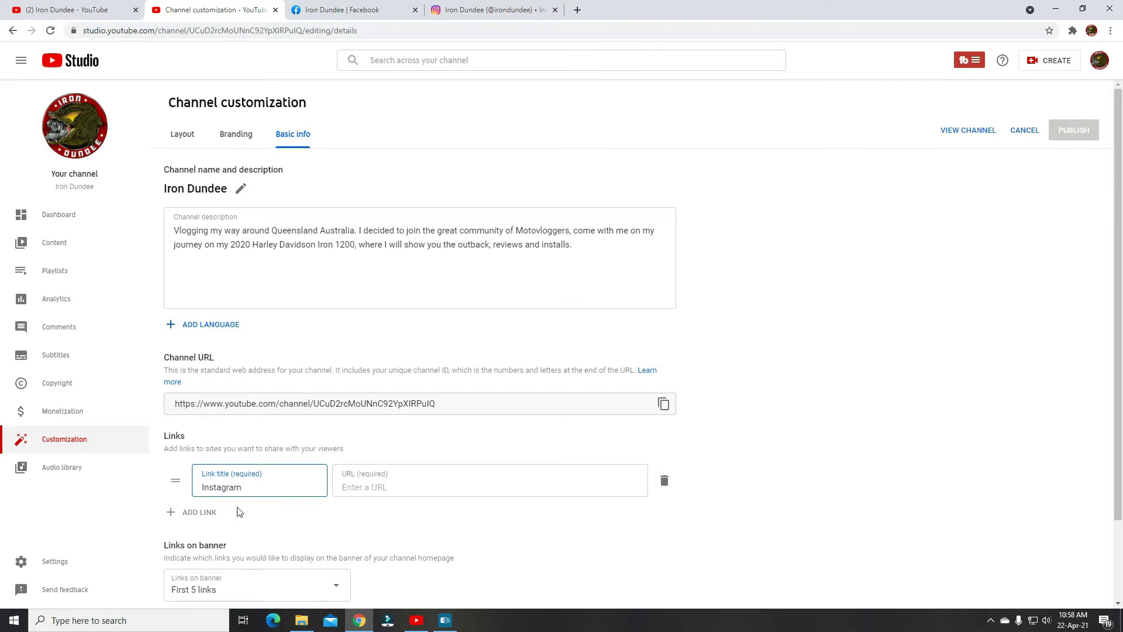
click(382, 488)
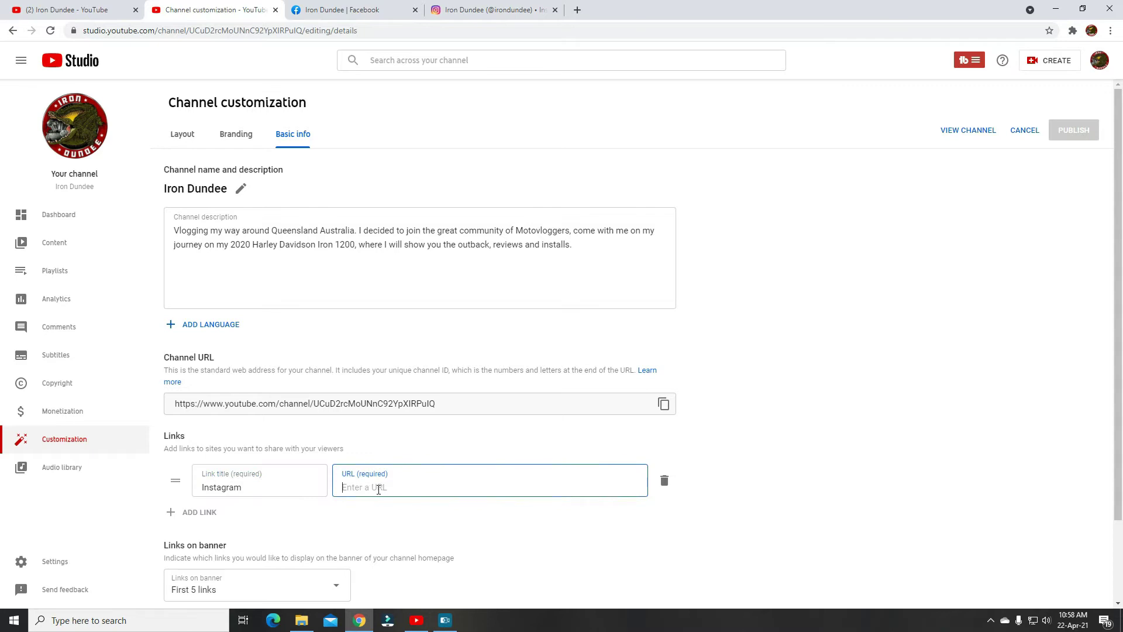
right_click(379, 490)
click(413, 399)
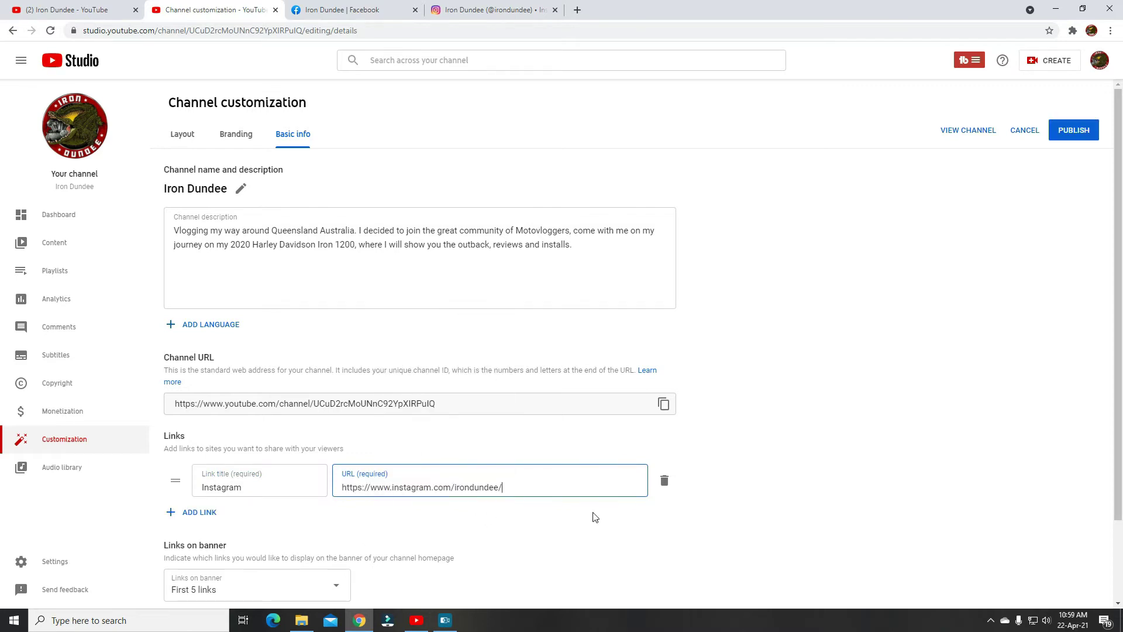
click(205, 517)
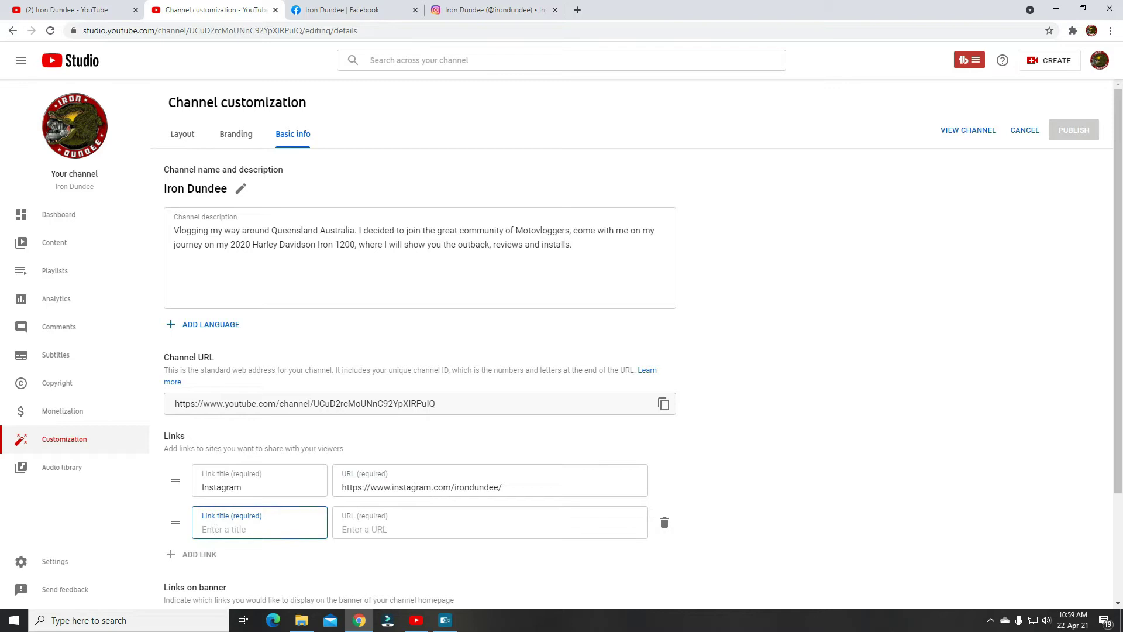
click(344, 12)
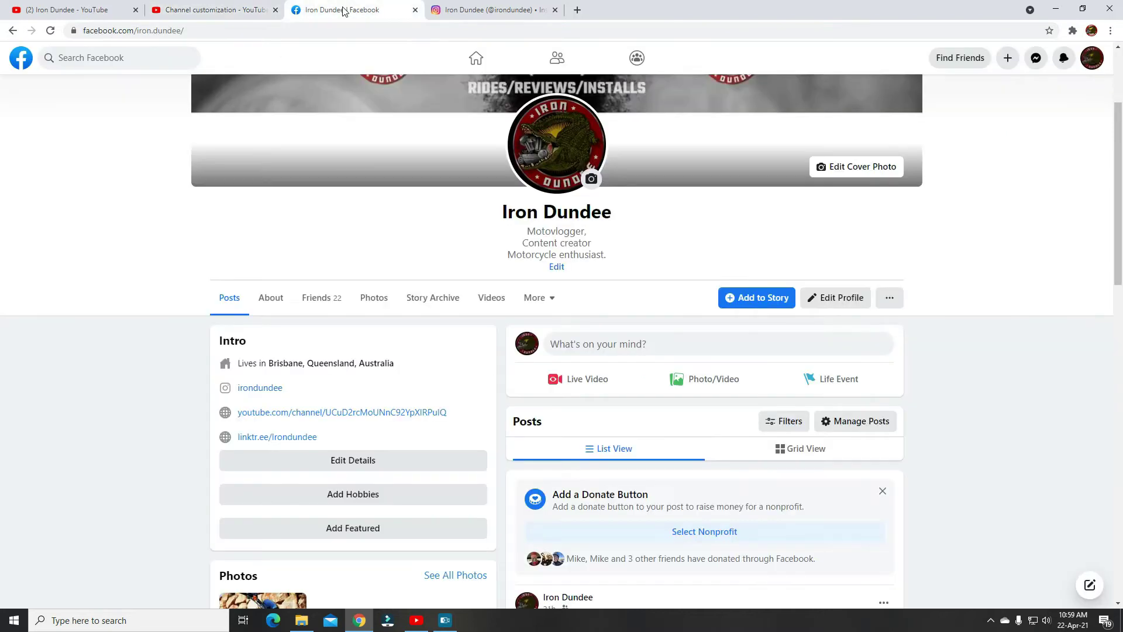
drag(201, 34, 56, 33)
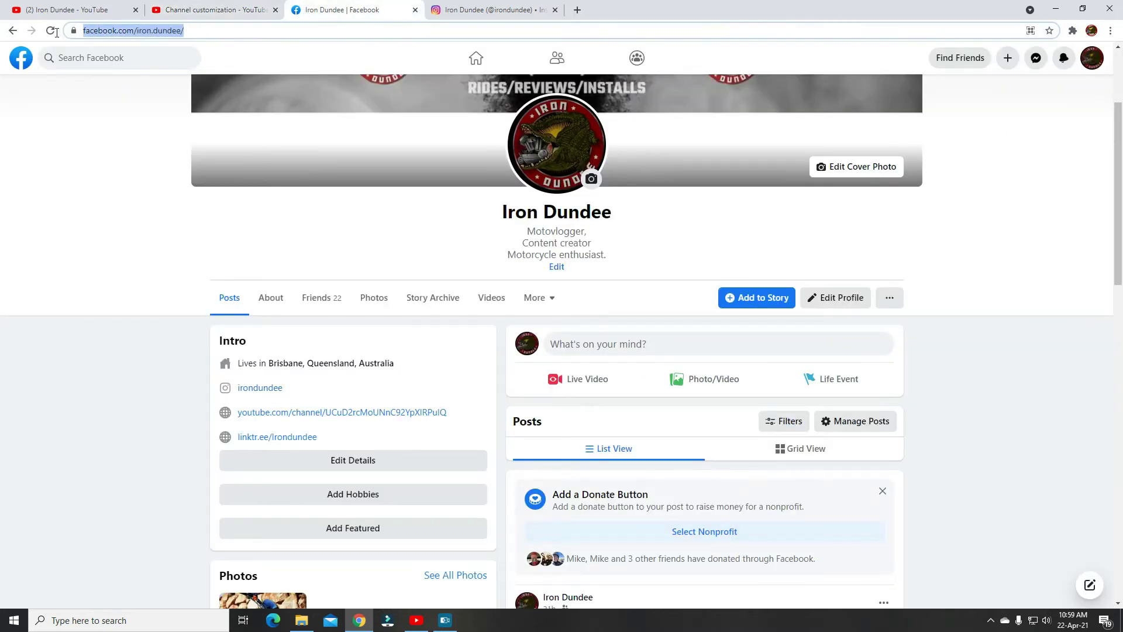
right_click(134, 34)
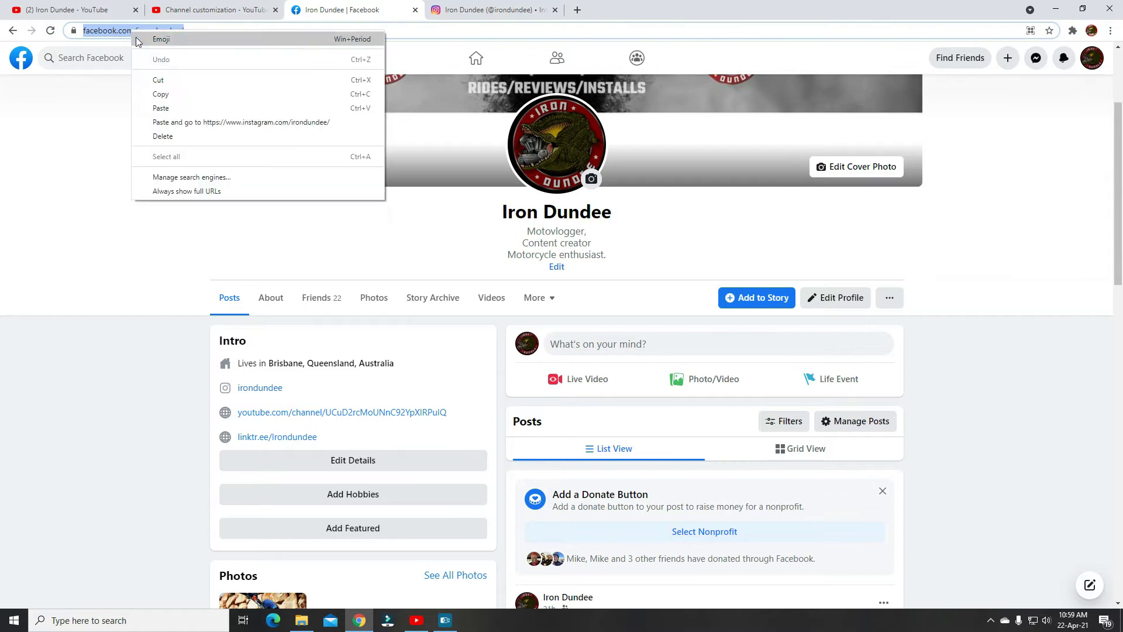
click(176, 93)
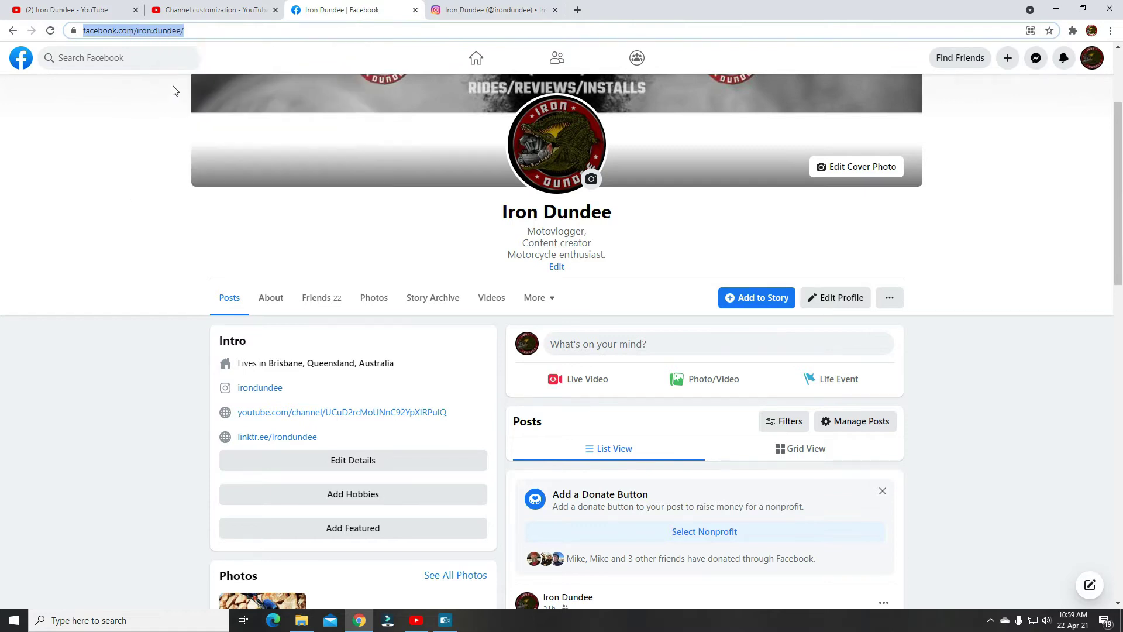
click(246, 9)
click(242, 523)
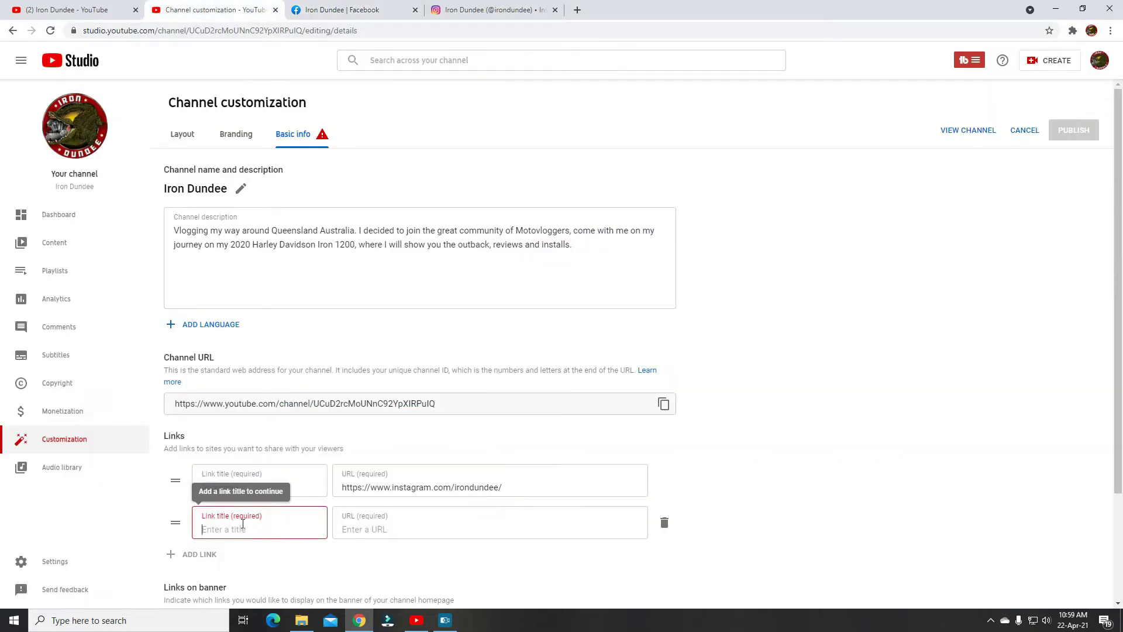
text(Facebook)
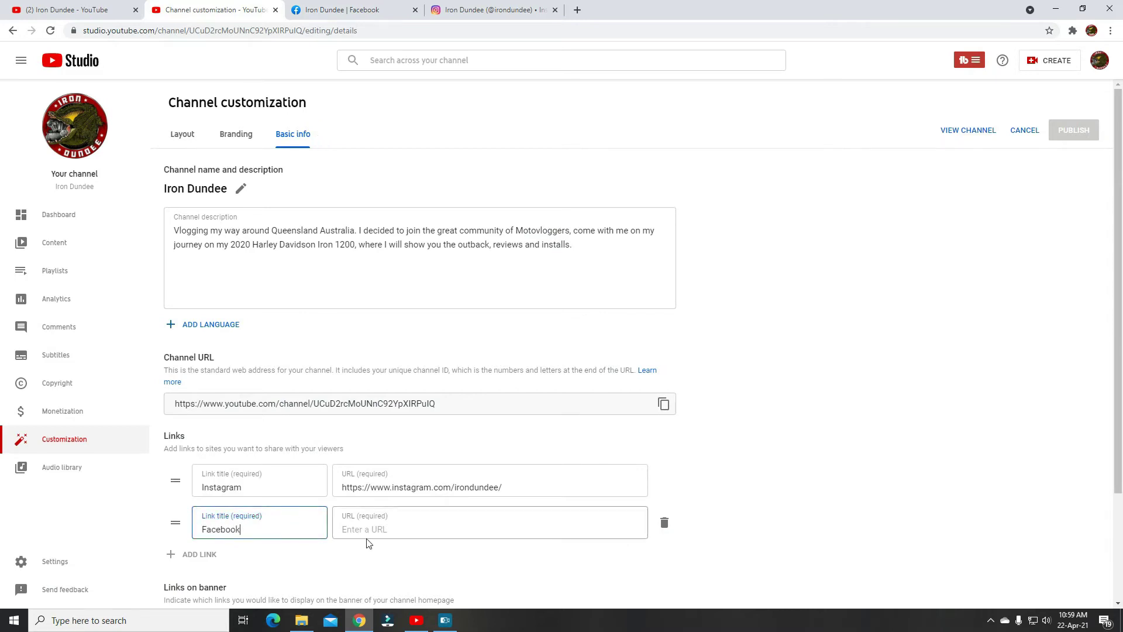
click(376, 532)
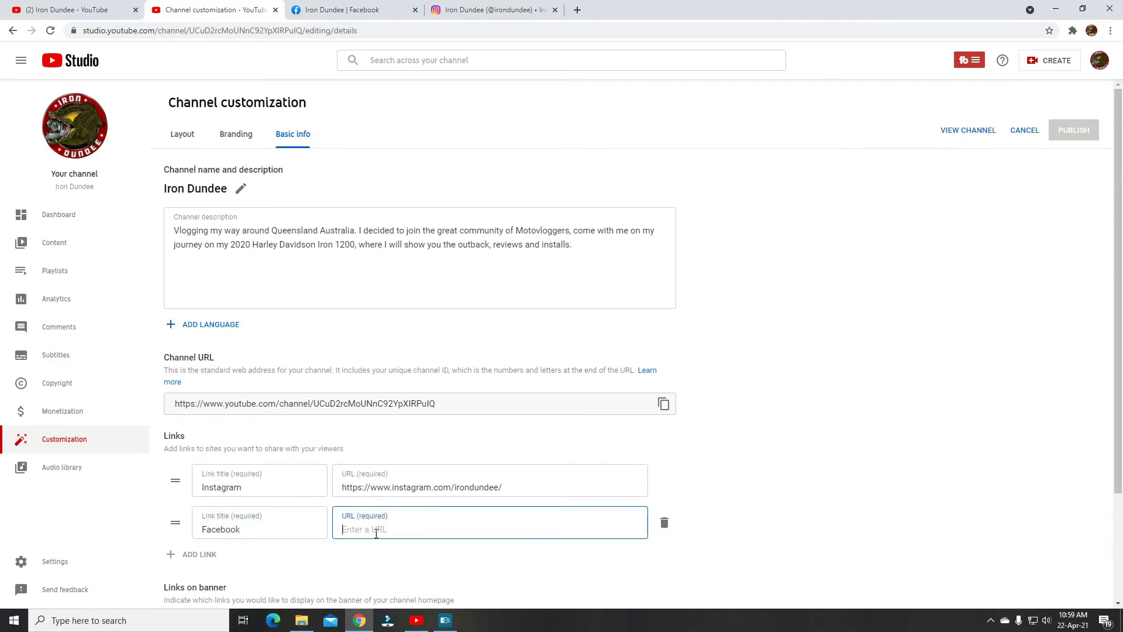
key(ctrl+v)
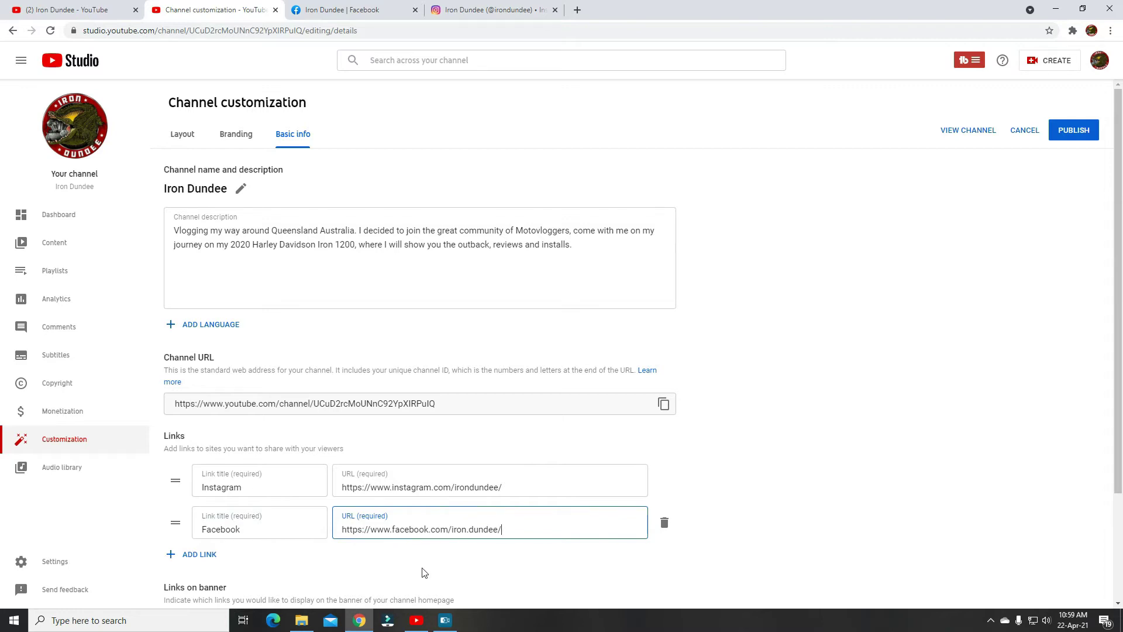
click(1079, 132)
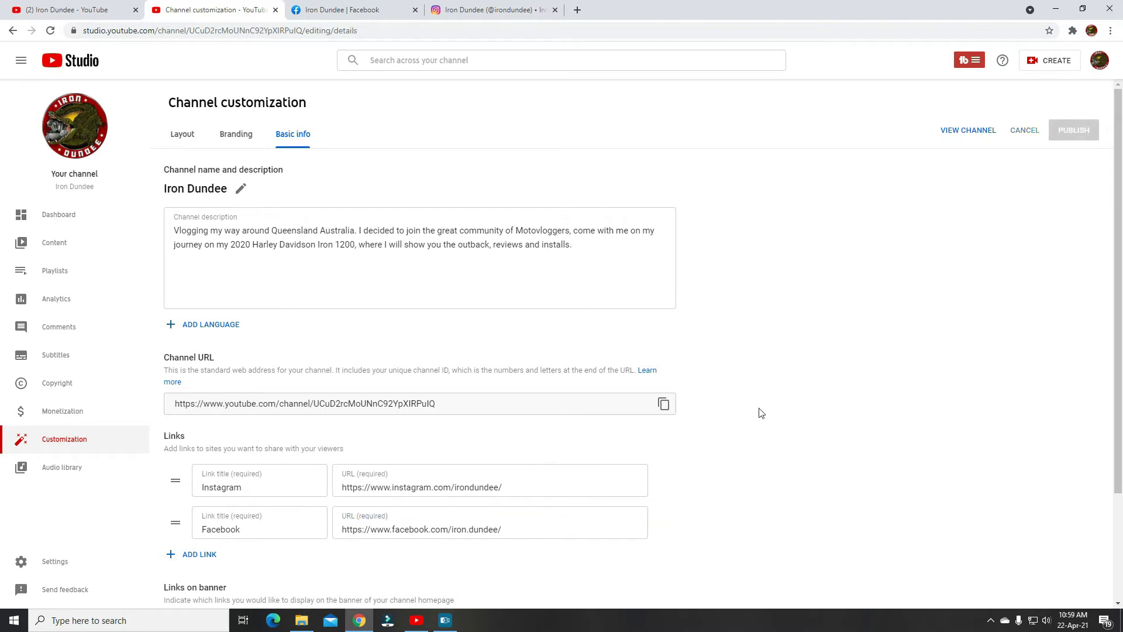
Step: View the Iron Dundee channel home page with its IRONDUNDEE banner and Instagram link
click(86, 10)
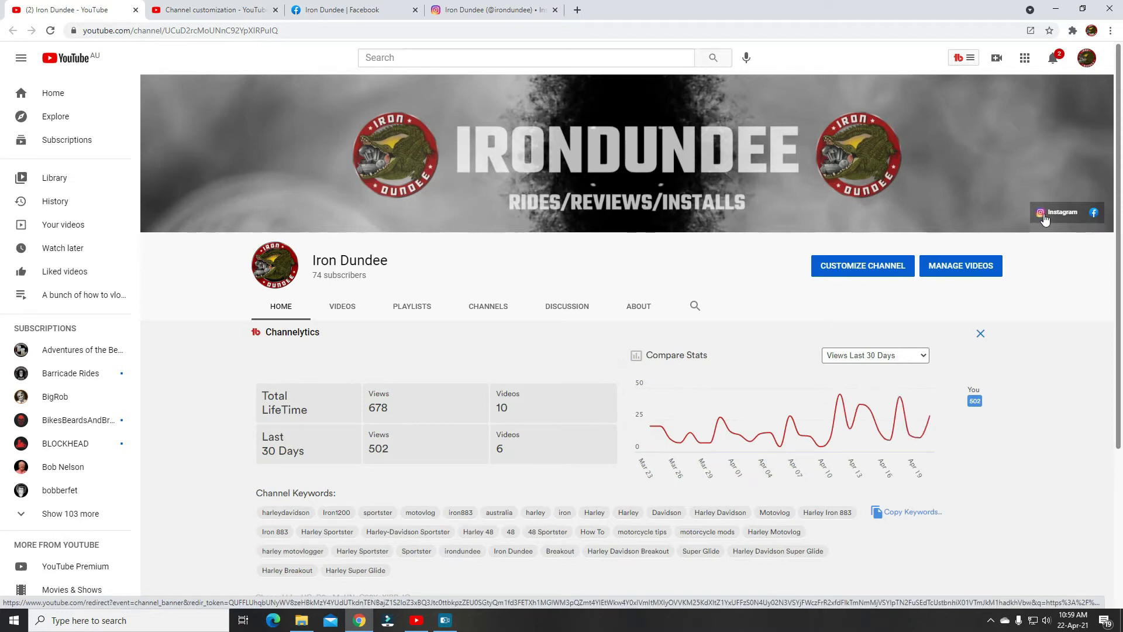
click(1094, 212)
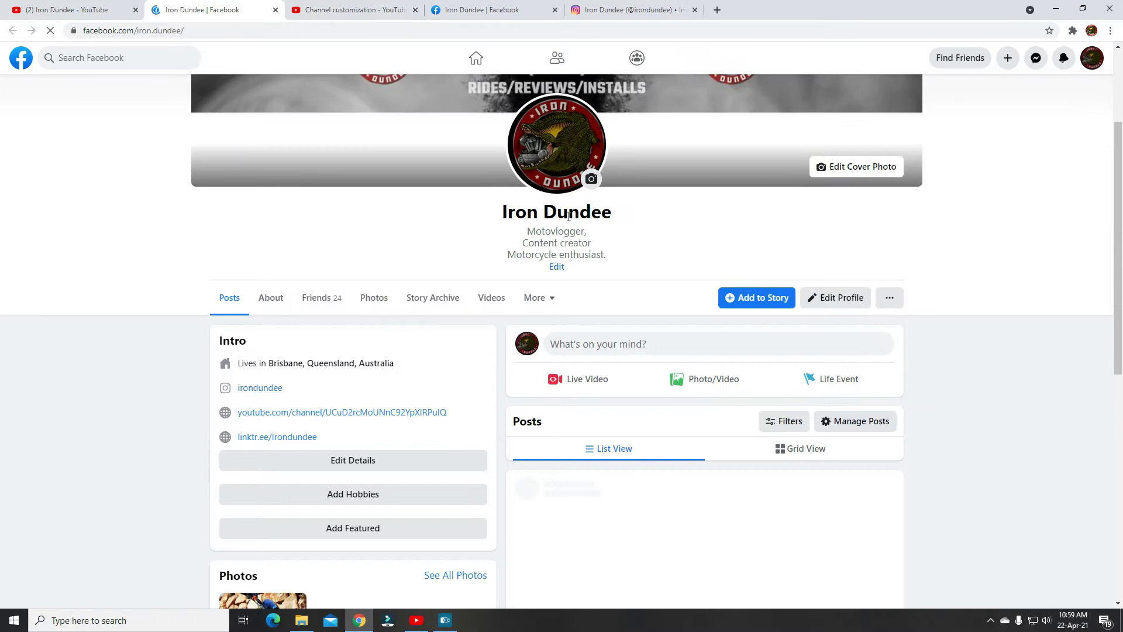
click(96, 11)
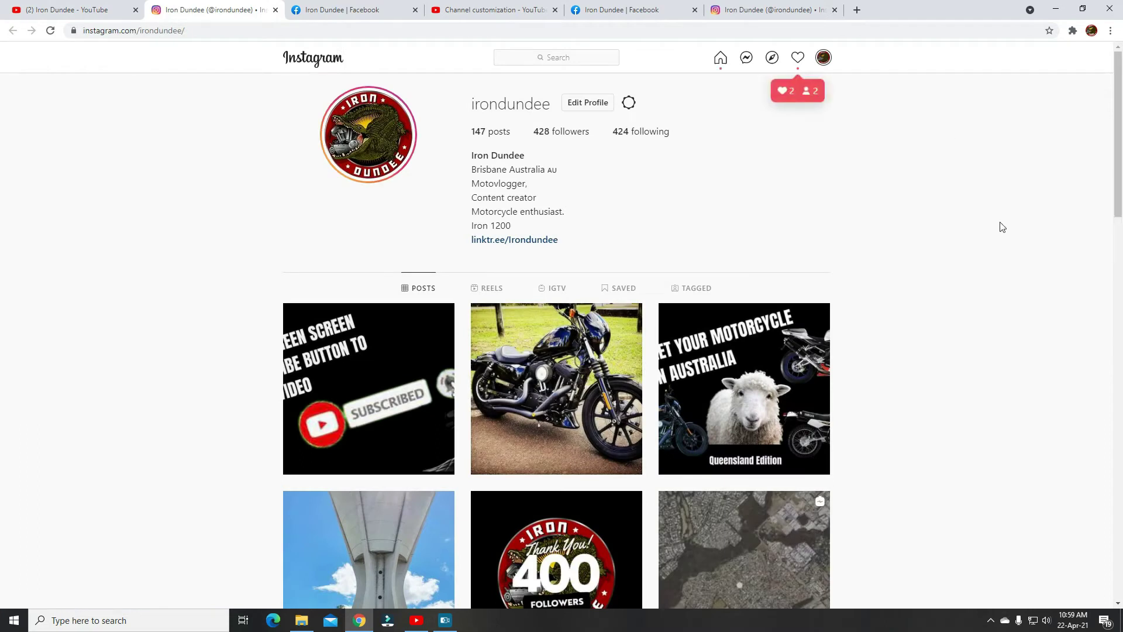
click(477, 13)
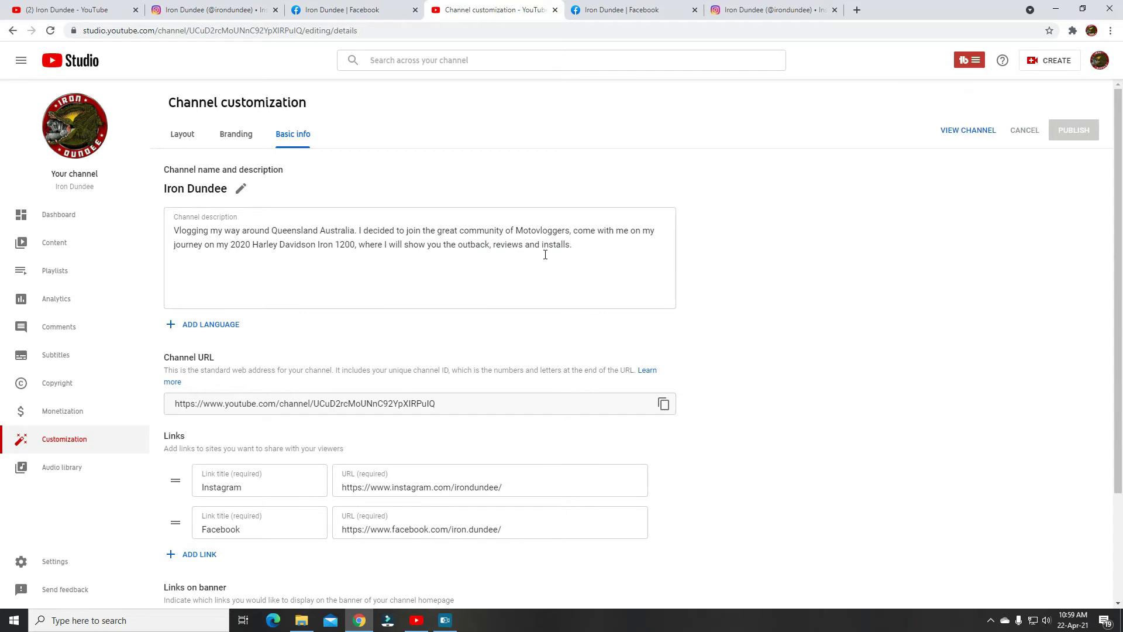
click(99, 10)
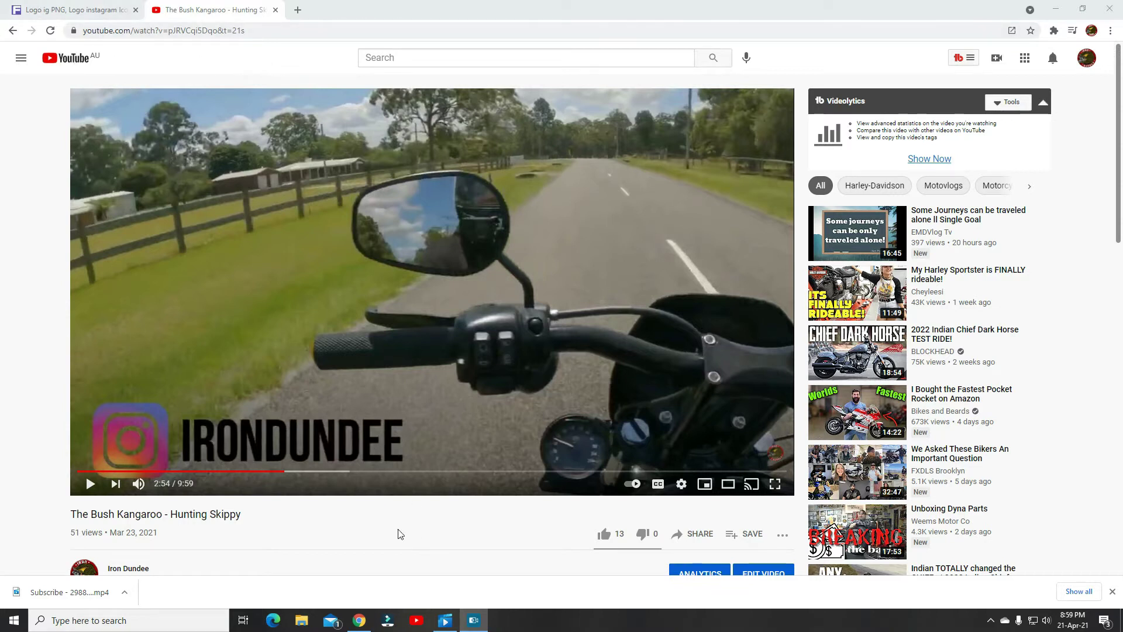
Step: Open the colourful Instagram new logo vector on freepnglogos.com
click(78, 13)
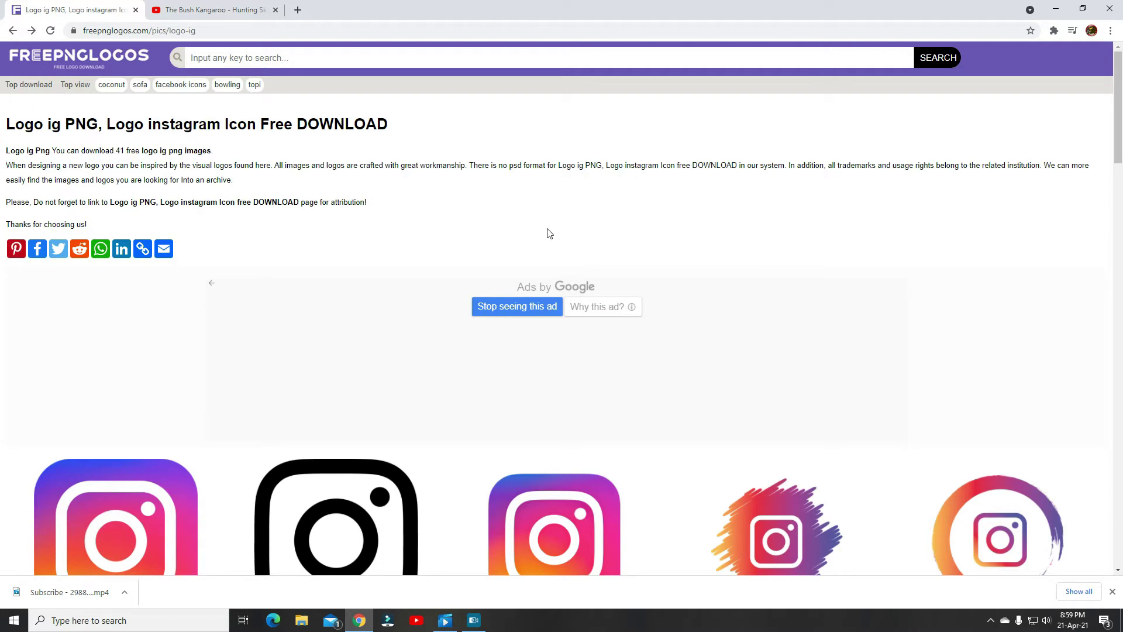
scroll(755, 214, down, 2)
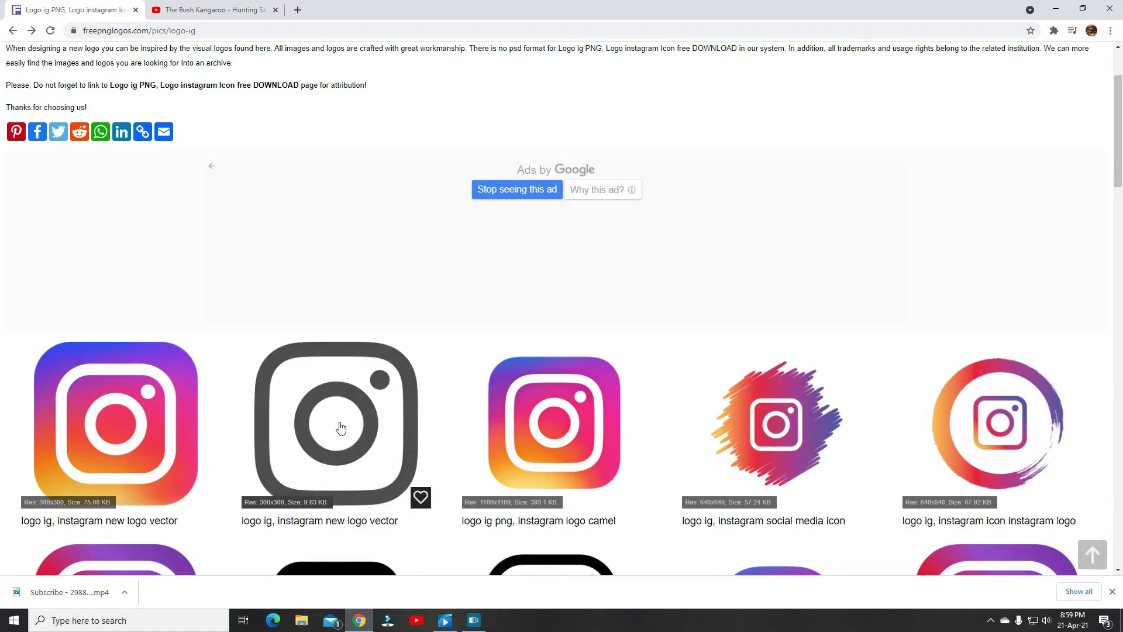
scroll(819, 450, down, 2)
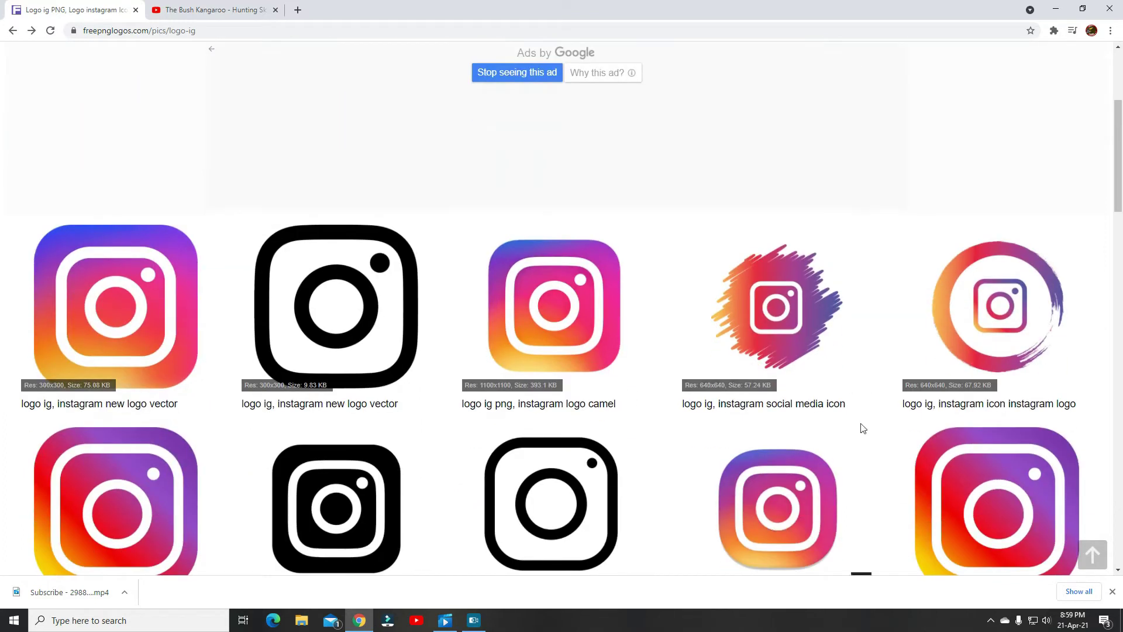
scroll(459, 422, down, 2)
scroll(693, 342, up, 3)
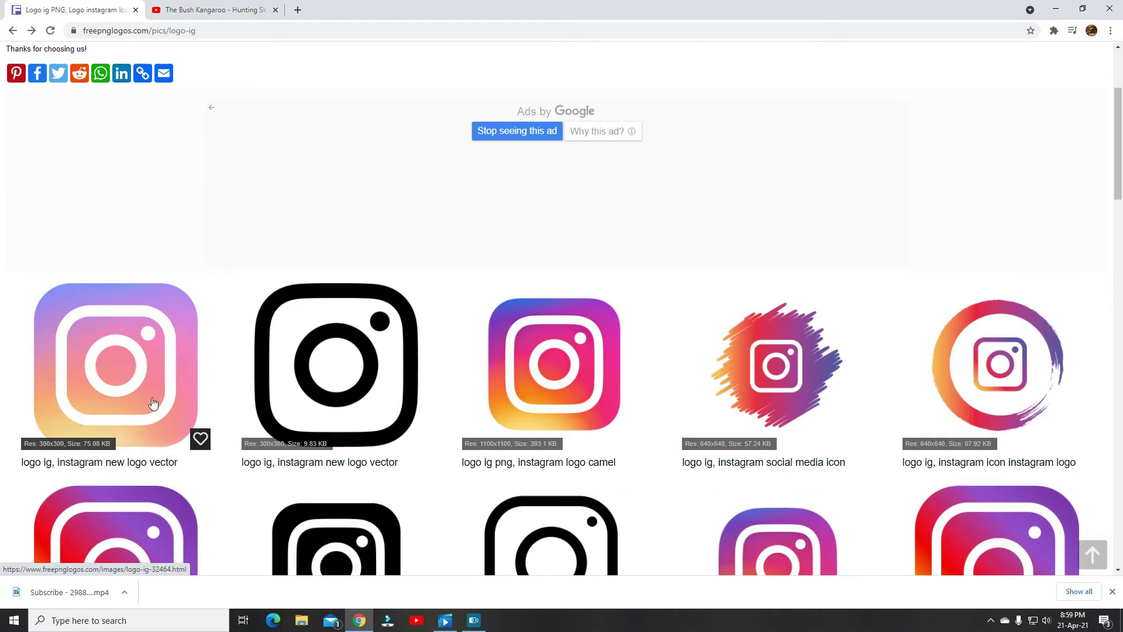
click(103, 382)
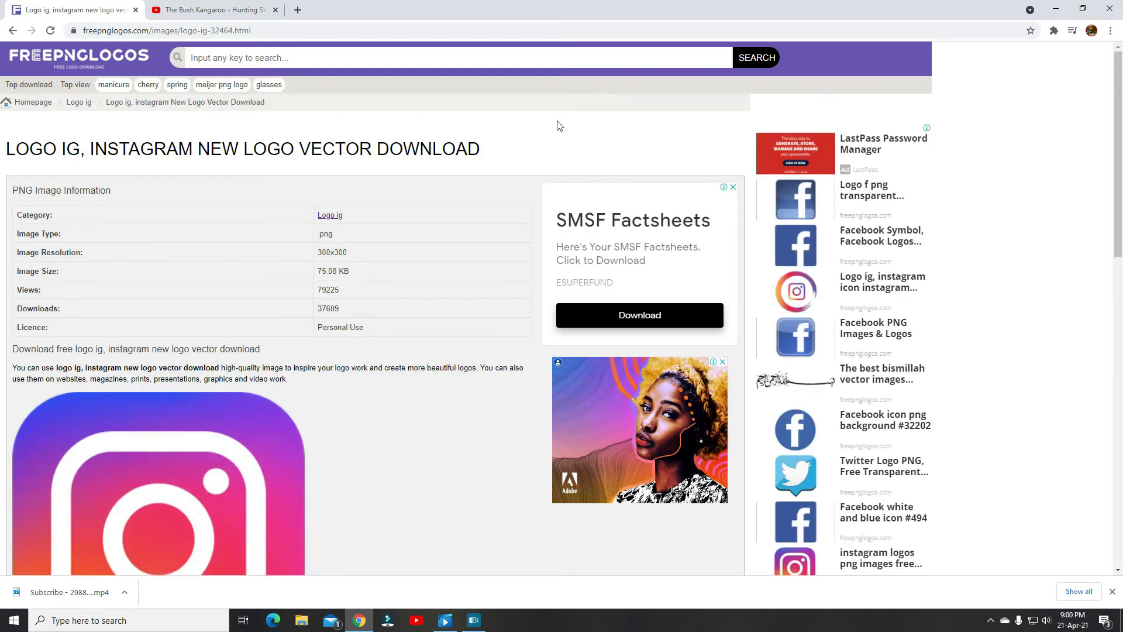
Step: Download the logo as HD PNG logo-ig-32464 (1).png and launch Wondershare Filmora
scroll(505, 124, down, 2)
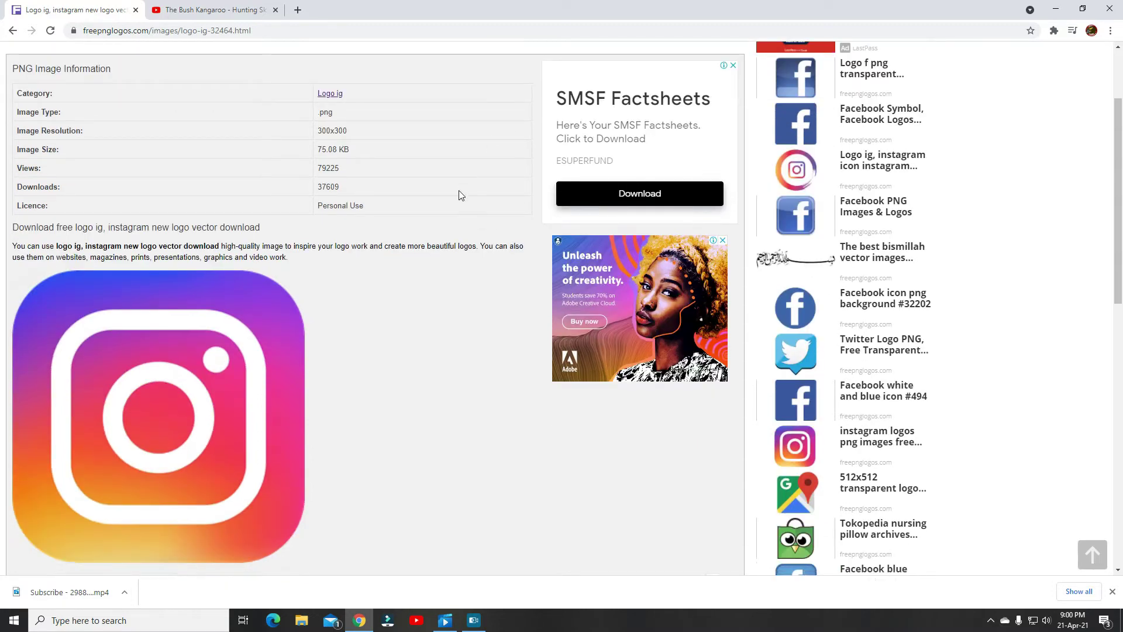
scroll(459, 191, down, 5)
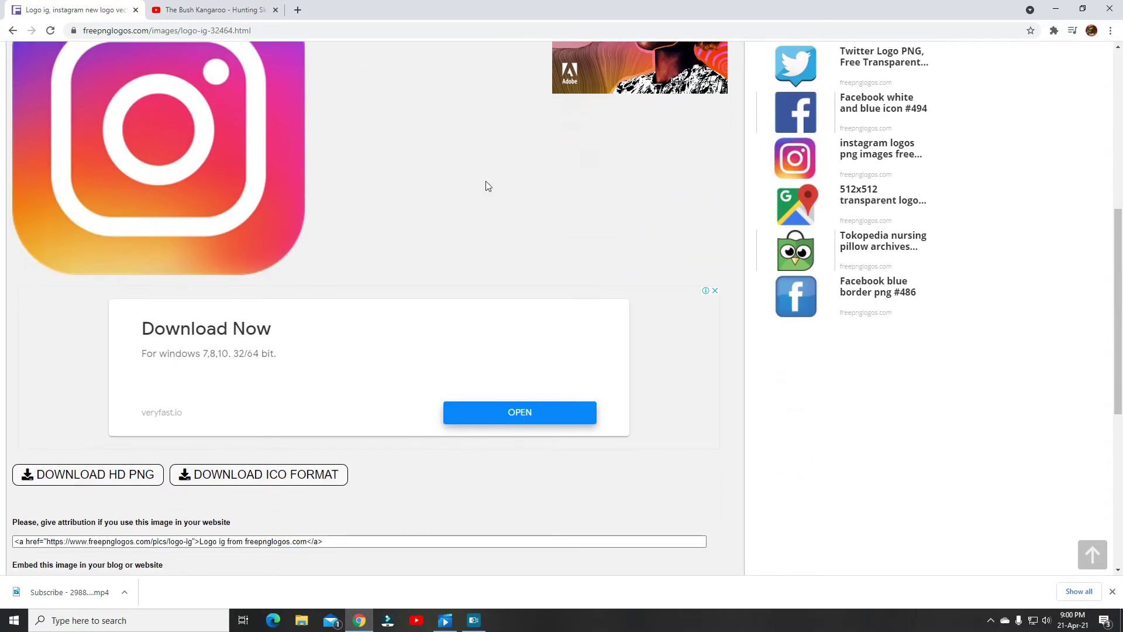
scroll(495, 199, up, 3)
scroll(511, 160, down, 4)
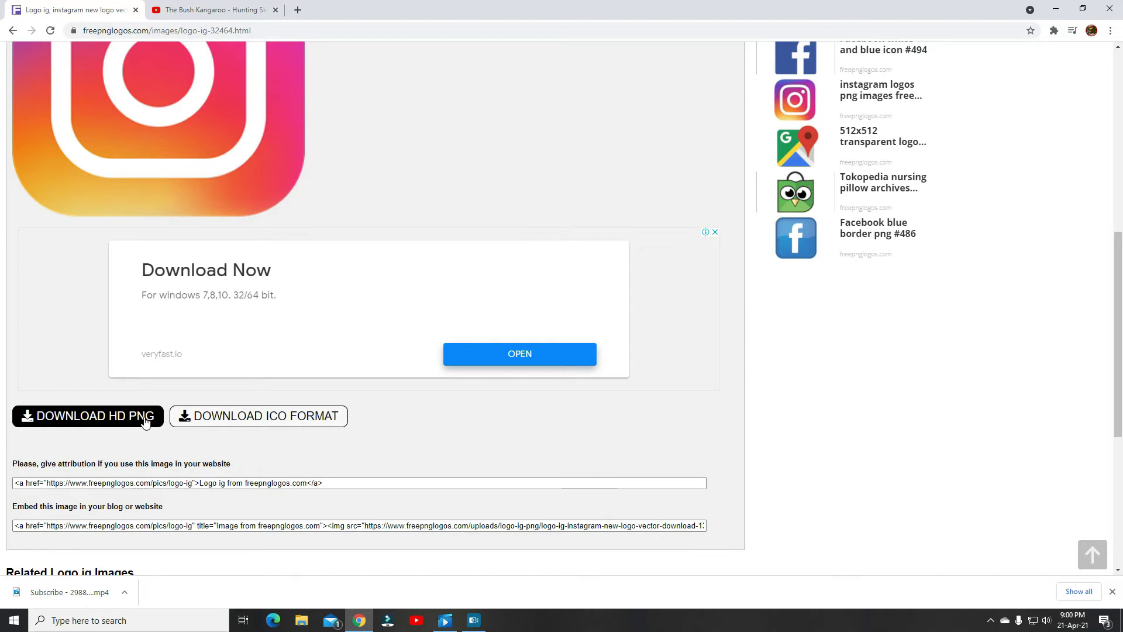
click(146, 421)
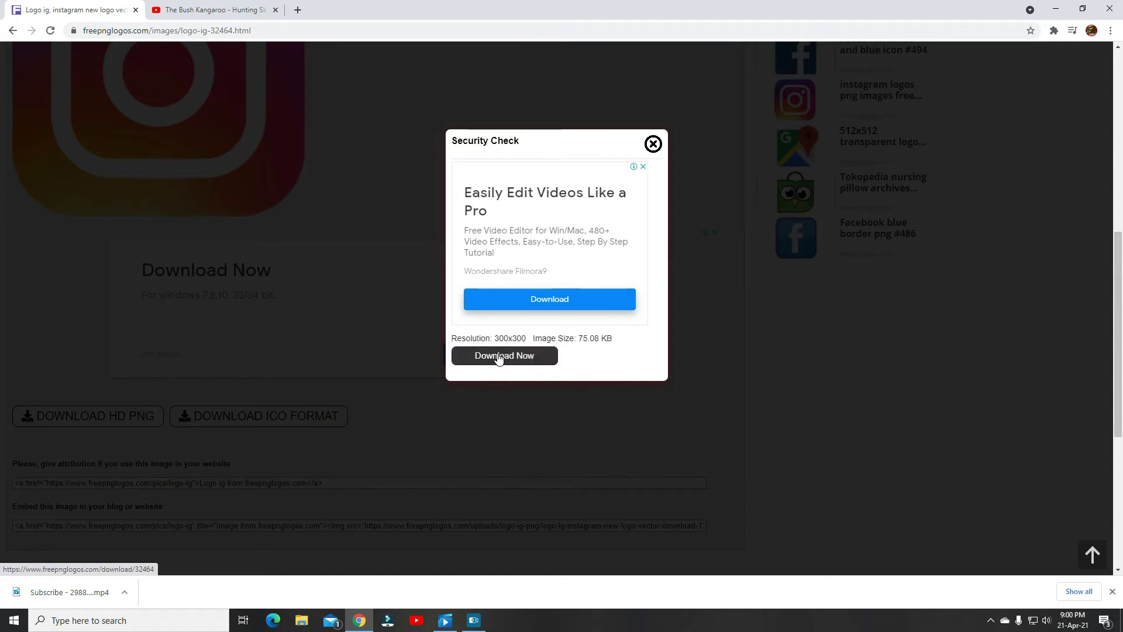
click(498, 359)
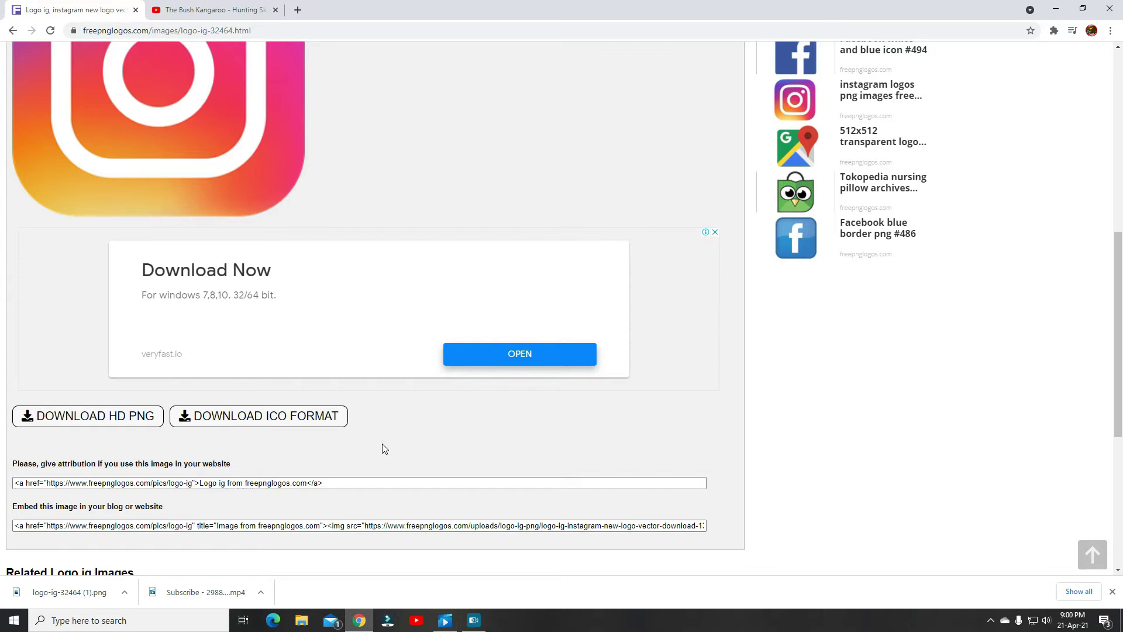
click(466, 617)
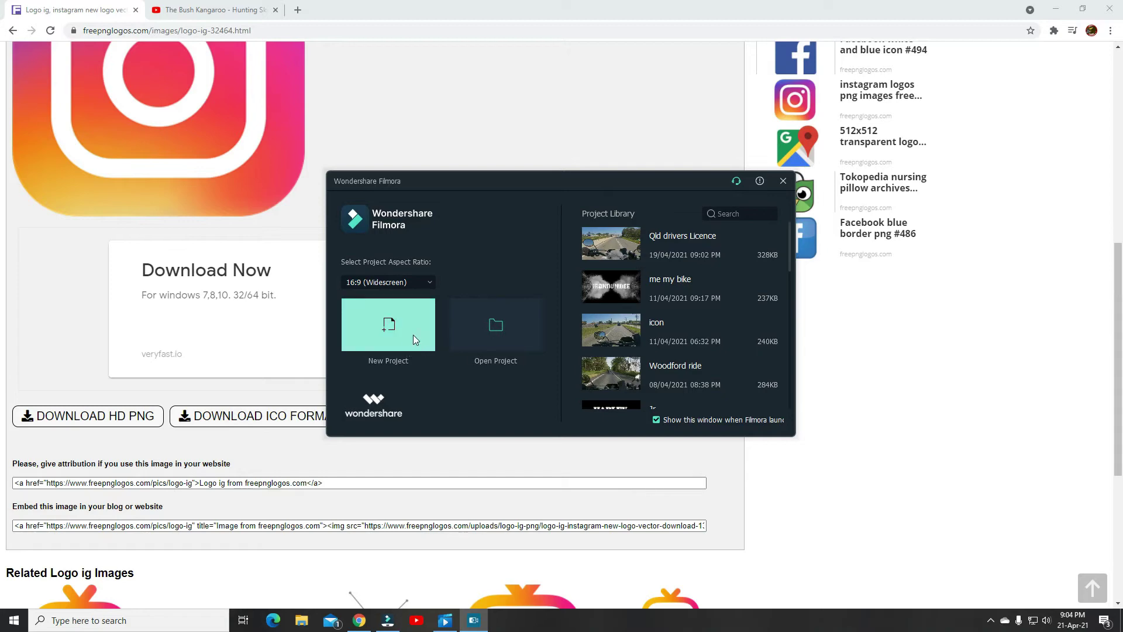
Step: Create a new 16:9 widescreen project from the Filmora launcher
click(380, 321)
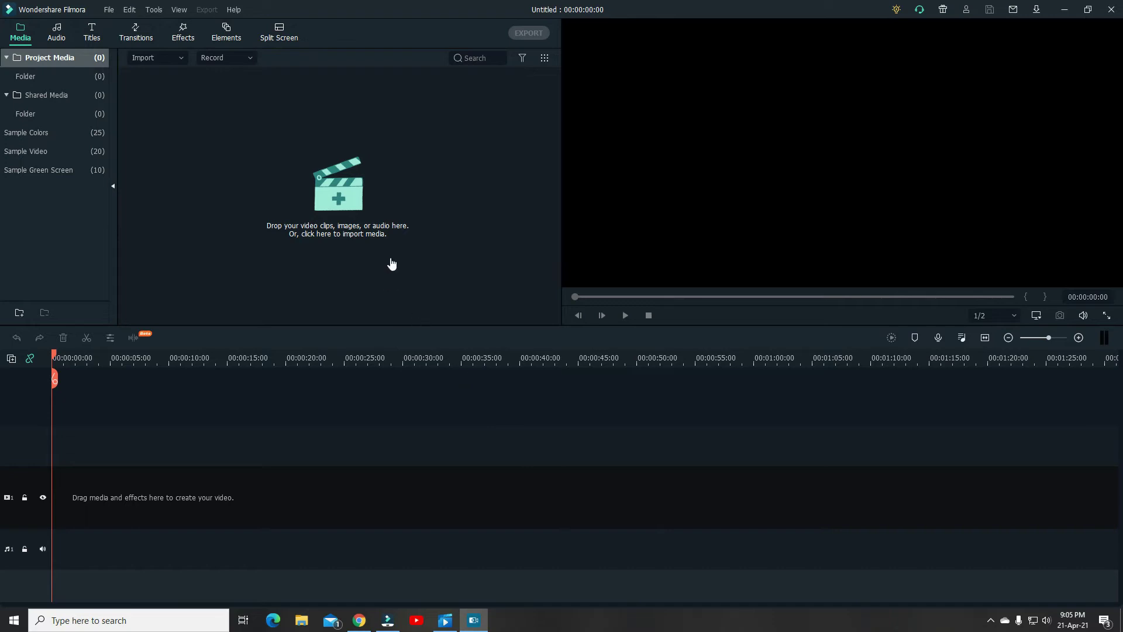
Step: Import the logo-ig-32464 (1) image from the Downloads folder into the media library
click(344, 208)
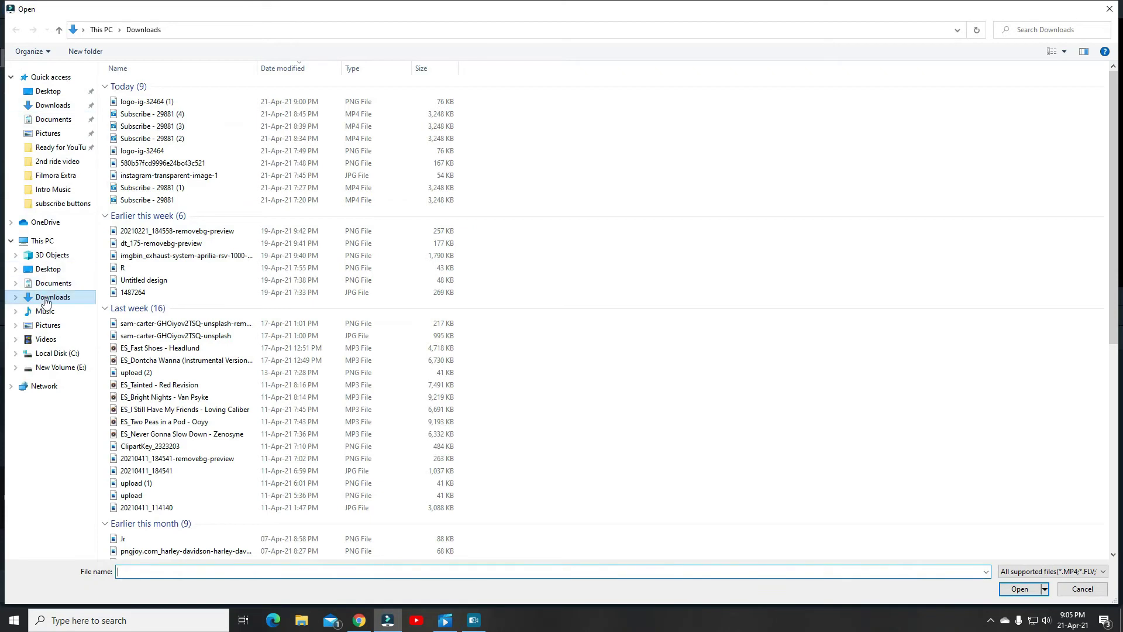
click(157, 103)
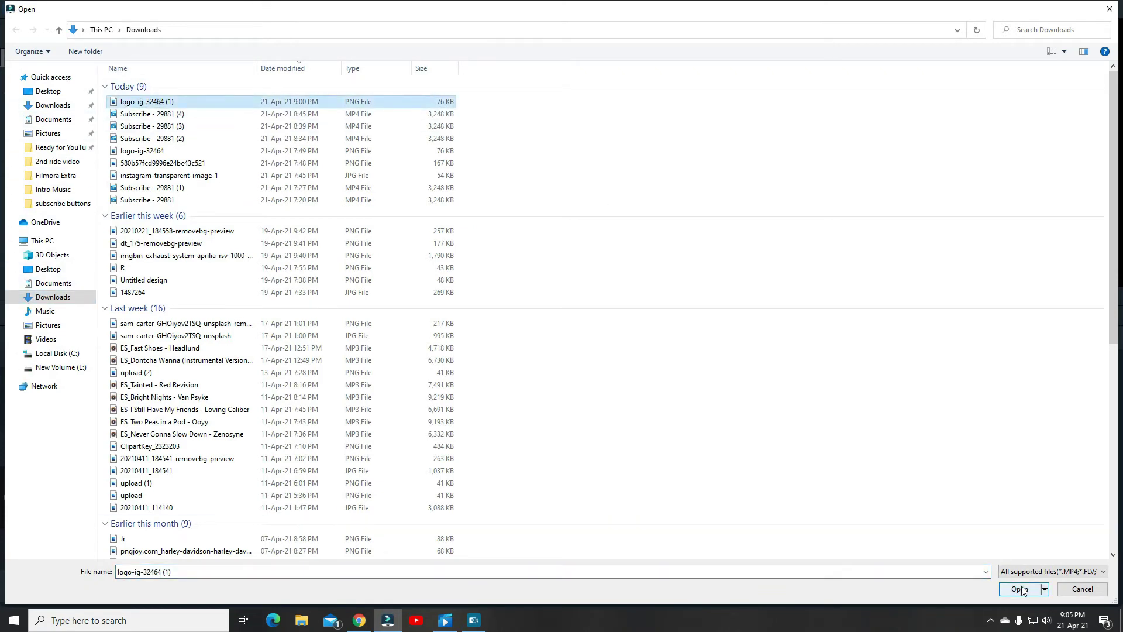
click(1020, 590)
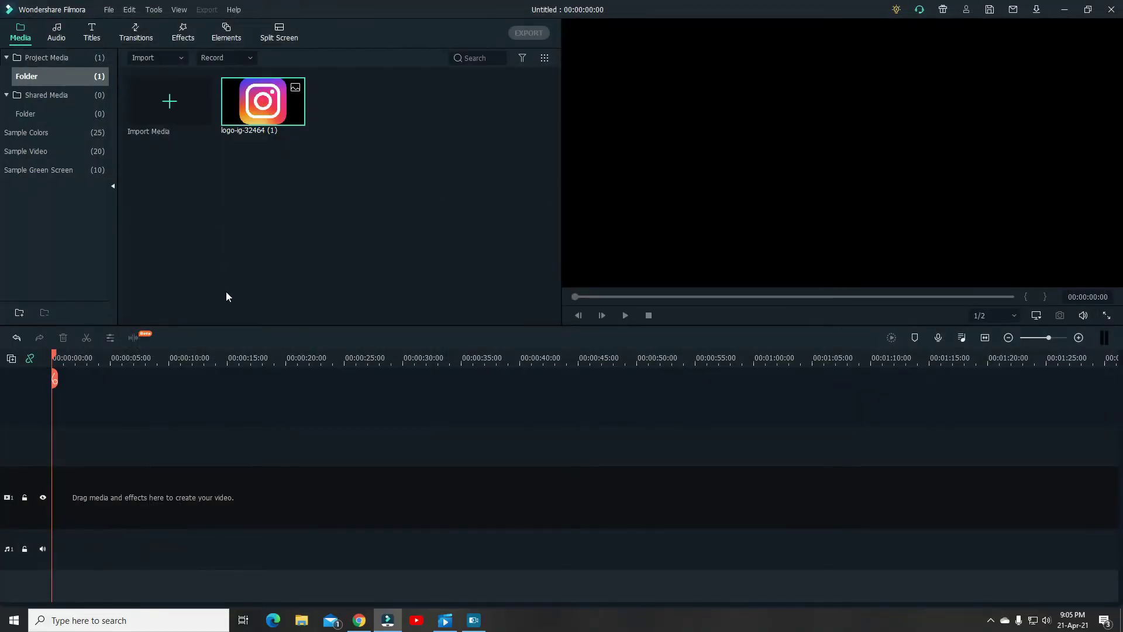
Step: Place the Instagram logo on video track 1 and shrink it into the preview's lower-left corner
drag(263, 99, 59, 525)
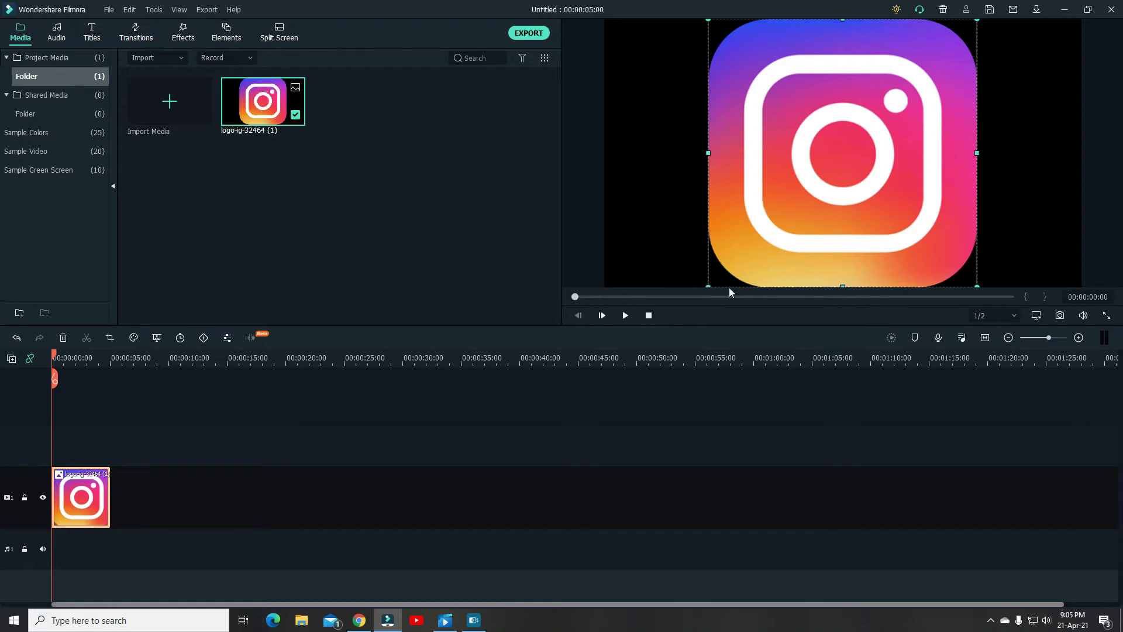
drag(708, 285, 827, 169)
drag(931, 79, 768, 172)
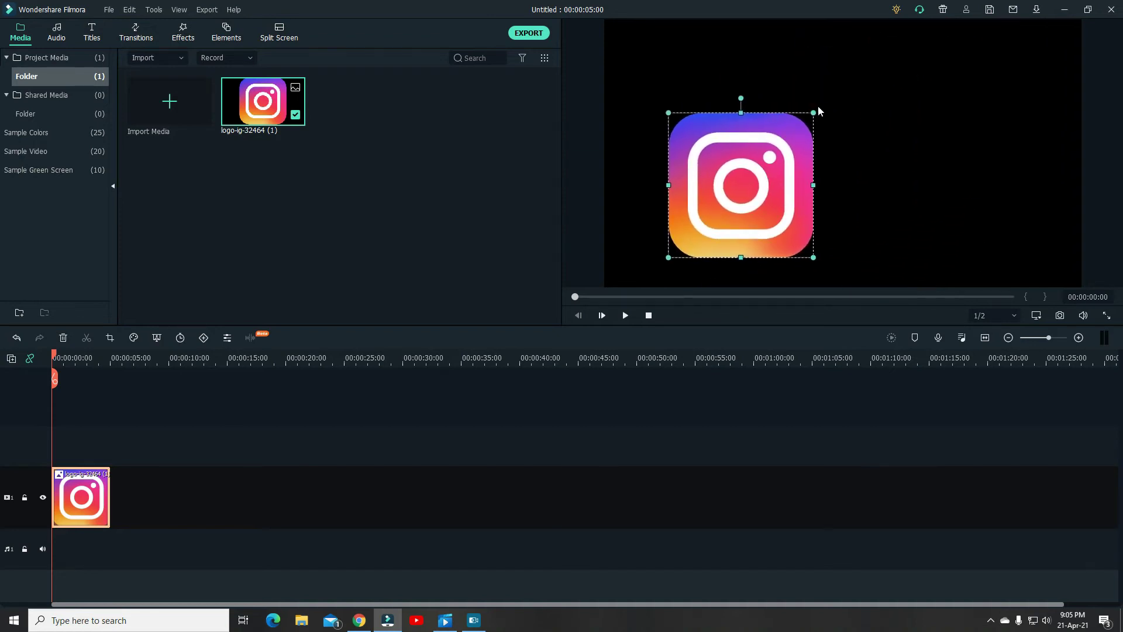
drag(814, 112, 649, 250)
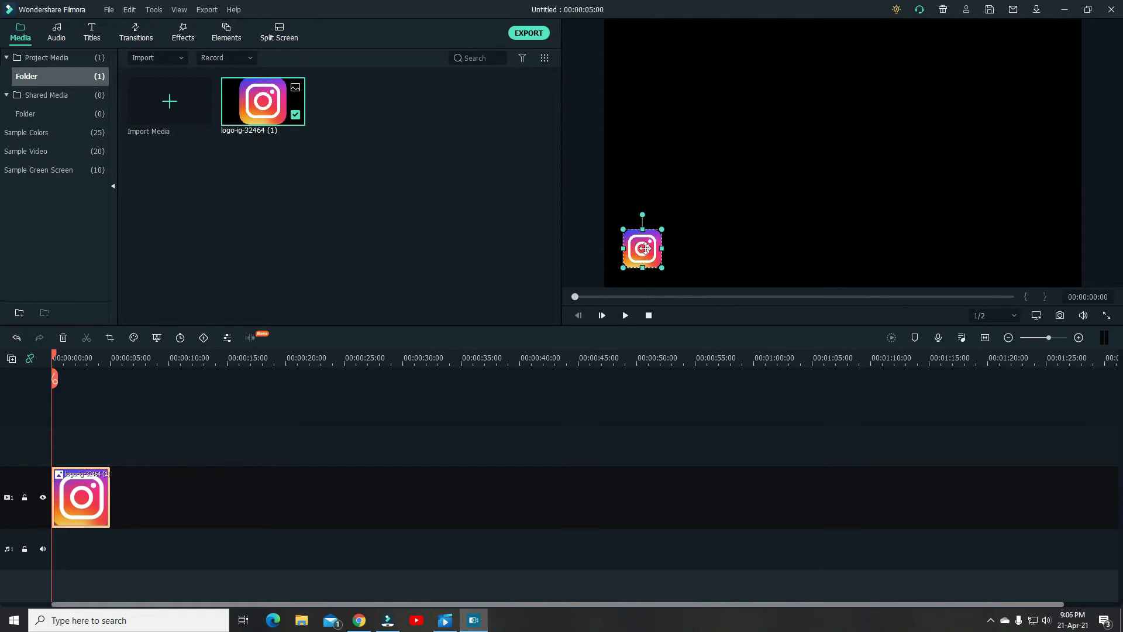
Step: Apply the Preset Motions (Legacy) 'To the Right 2' animation to the logo clip and confirm with OK
double_click(90, 498)
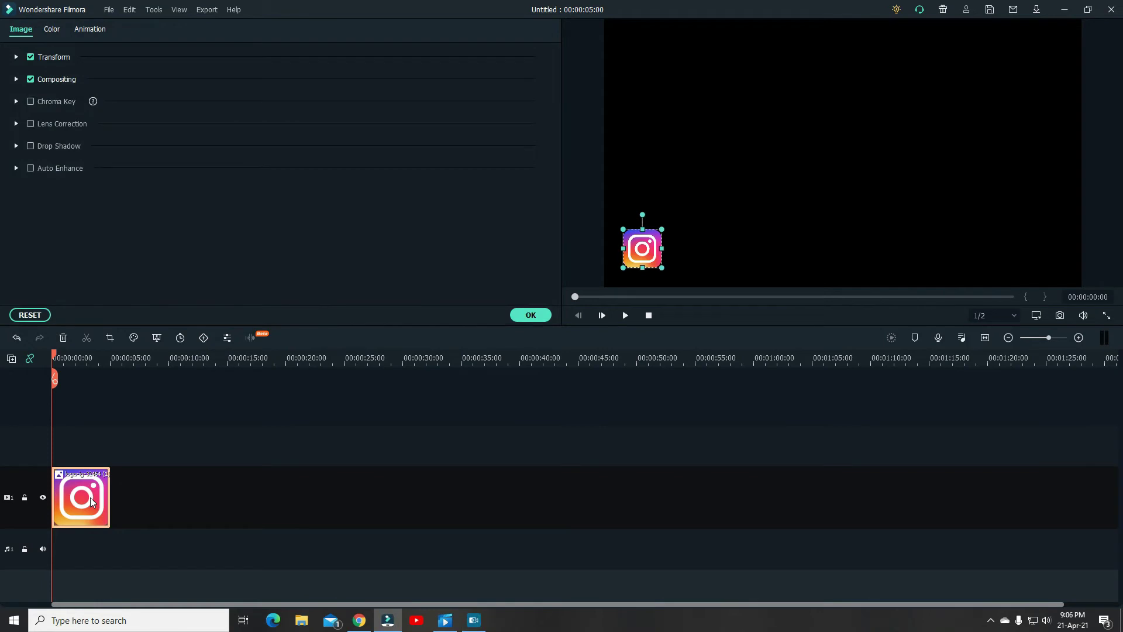
click(82, 31)
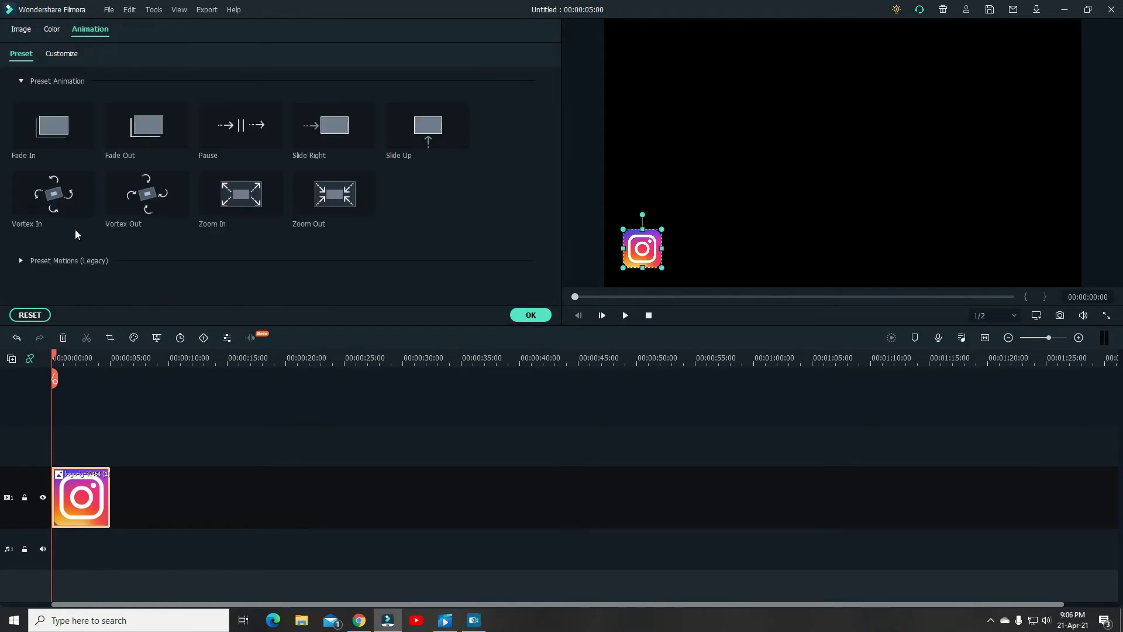
click(22, 259)
drag(559, 95, 545, 226)
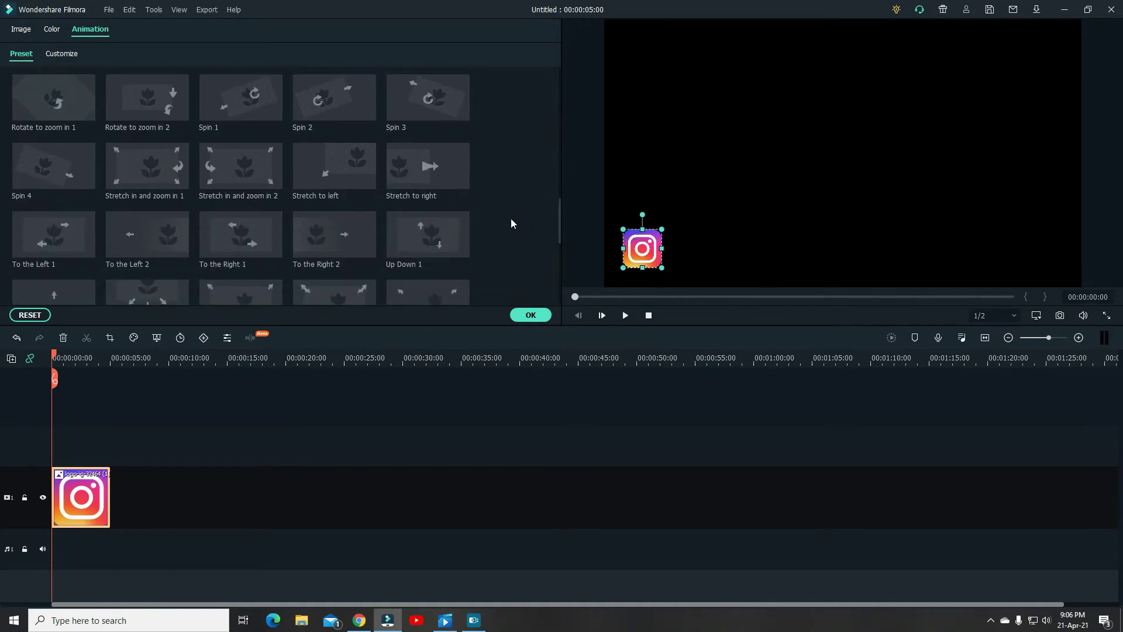
click(330, 245)
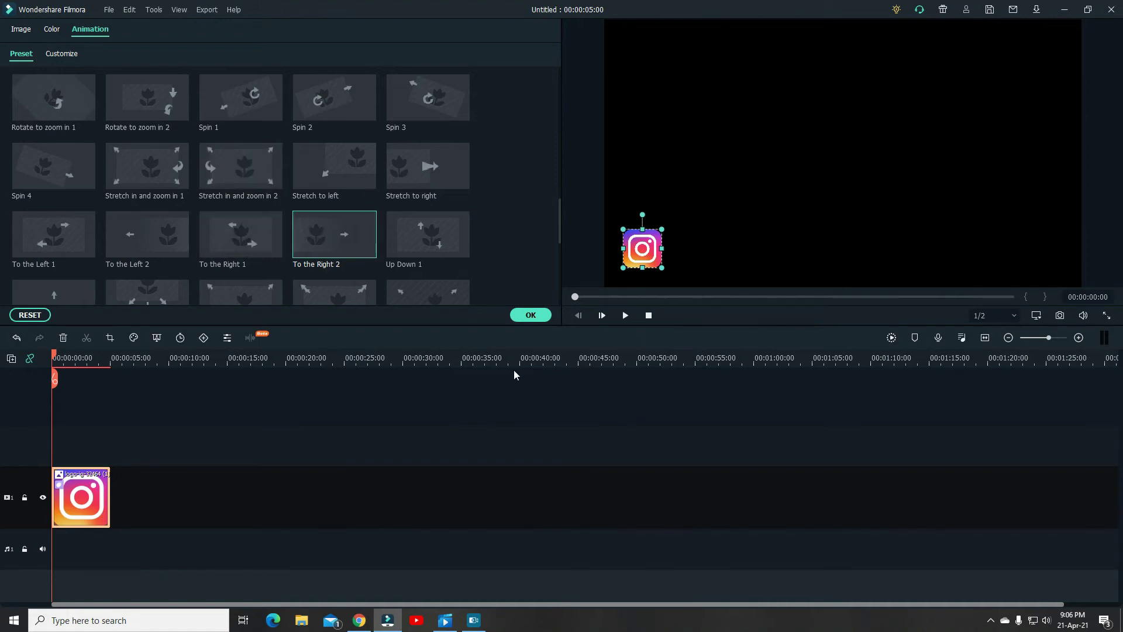
click(515, 316)
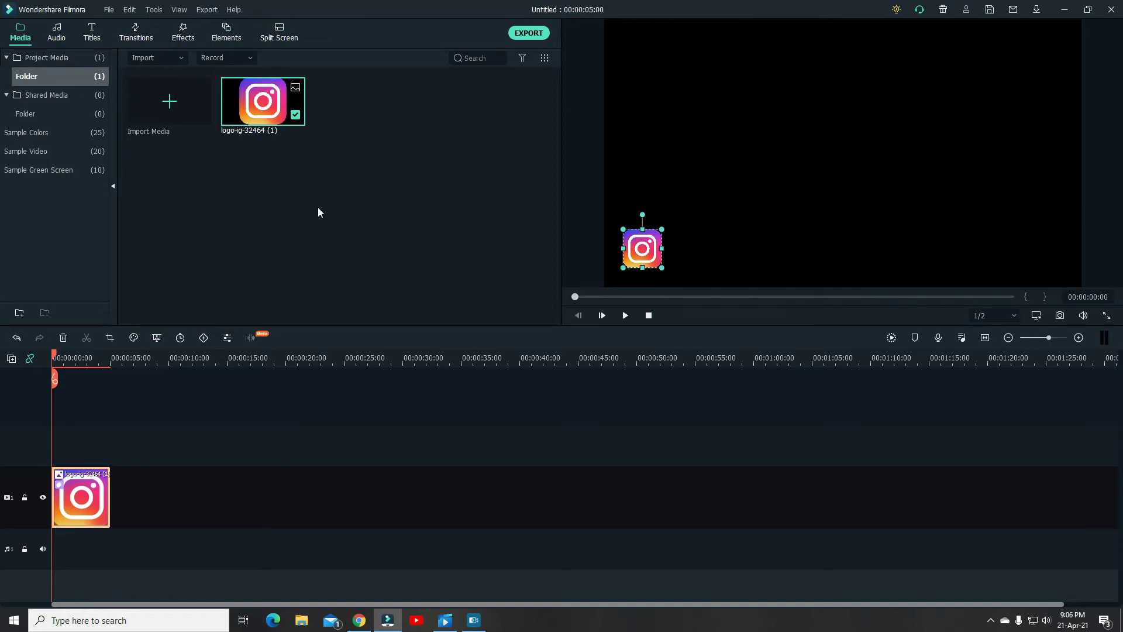
Step: Preview the Default Title template and drop it on track 2 above the logo at 00:00
click(93, 34)
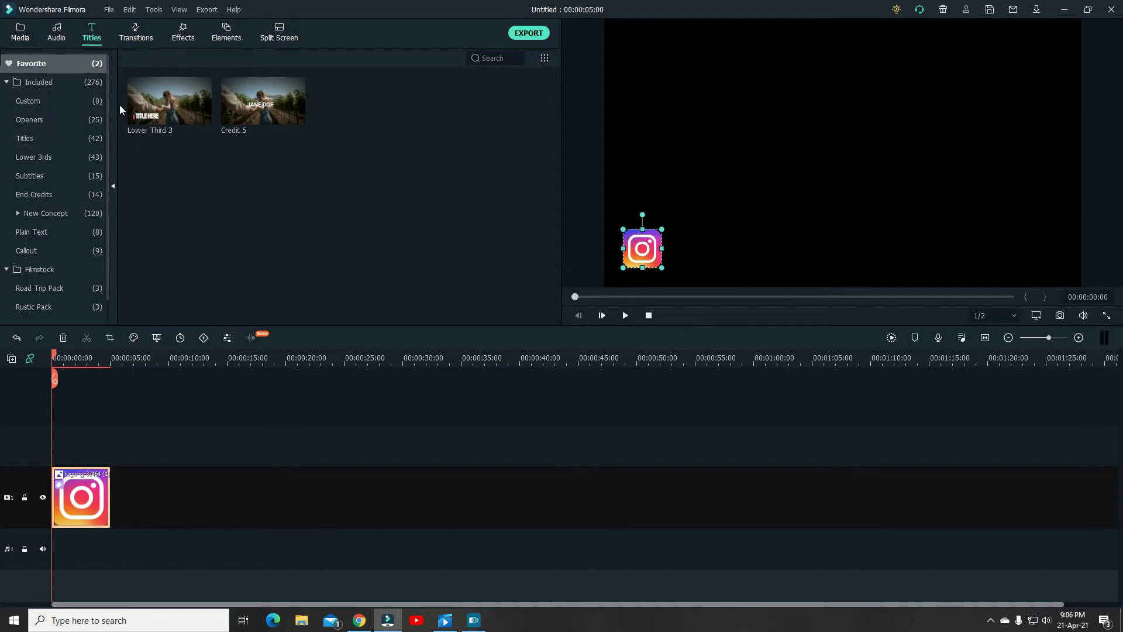
mouse_move(163, 118)
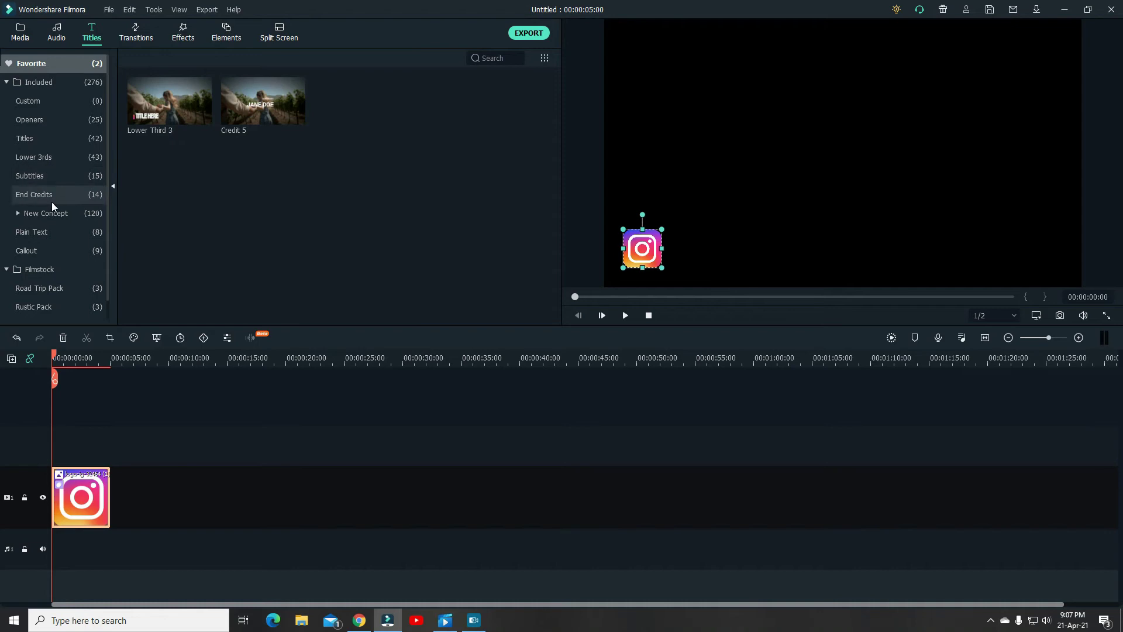
click(51, 174)
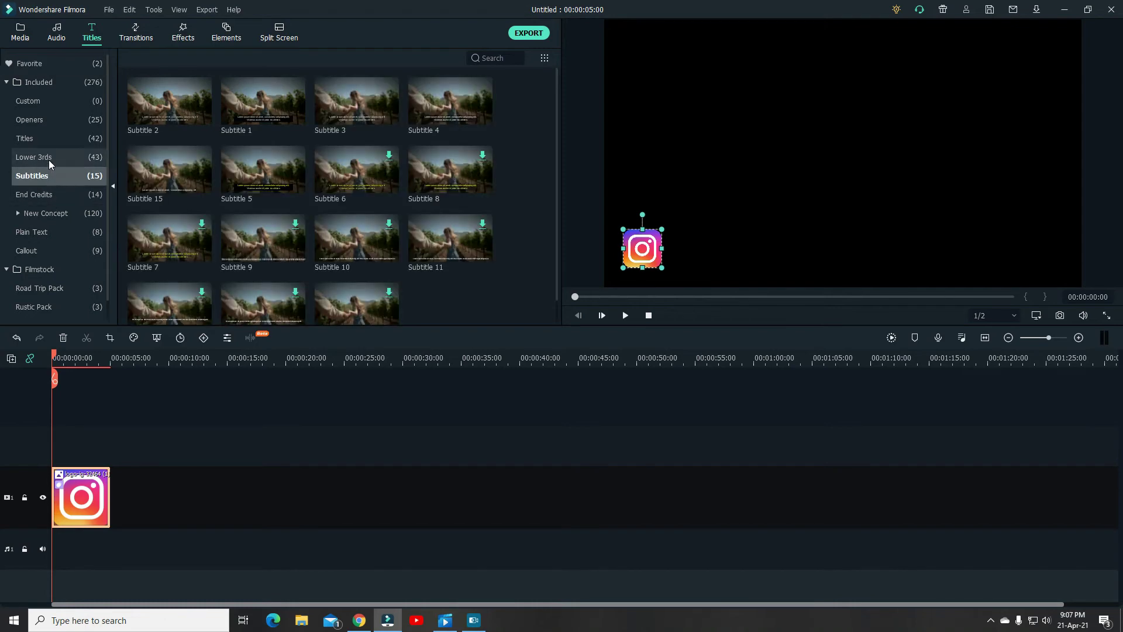
click(45, 142)
mouse_move(151, 129)
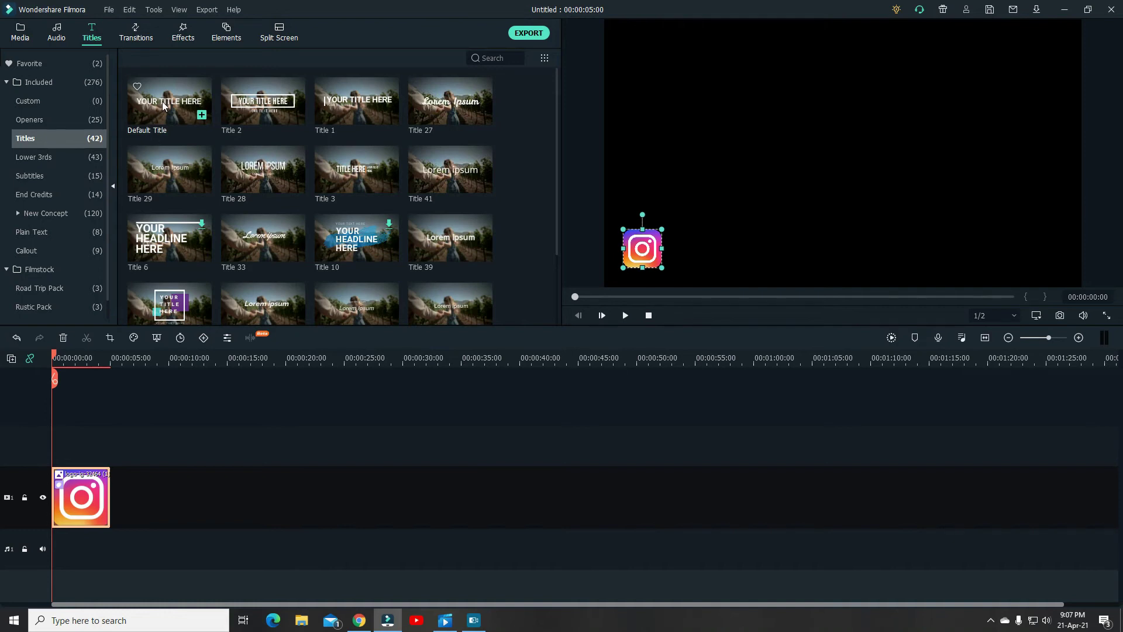
click(164, 106)
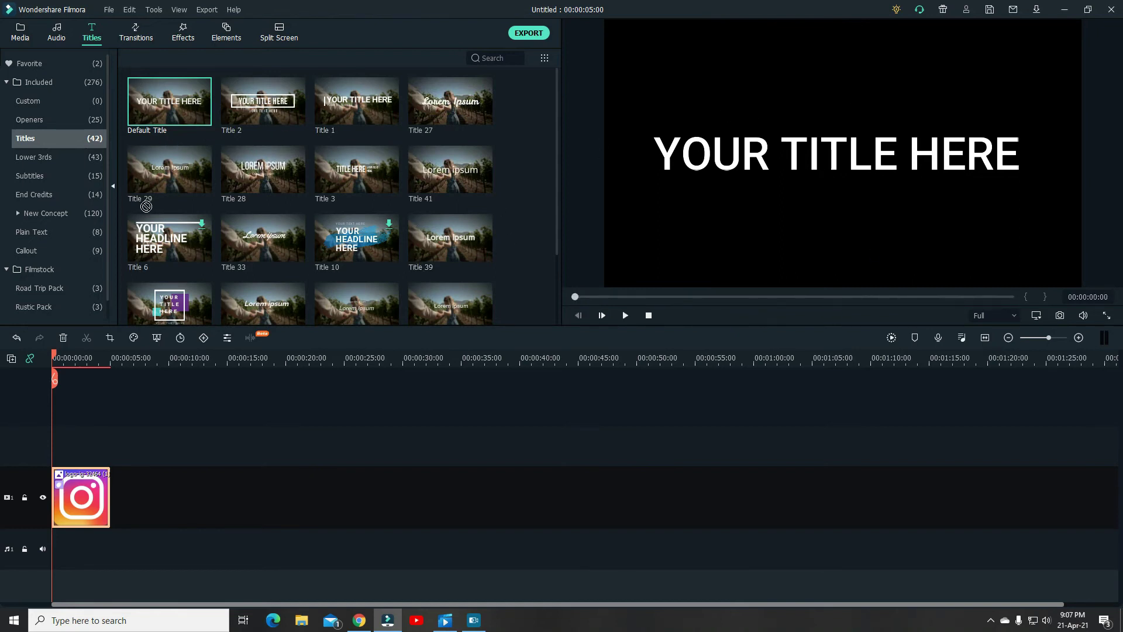
drag(146, 206, 54, 425)
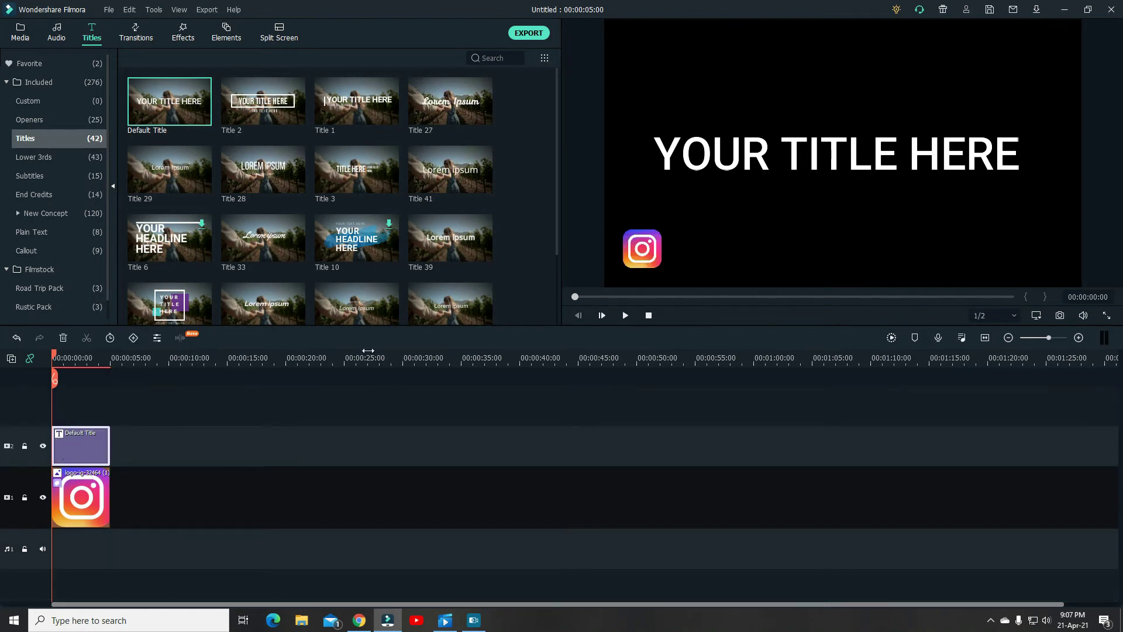
double_click(83, 452)
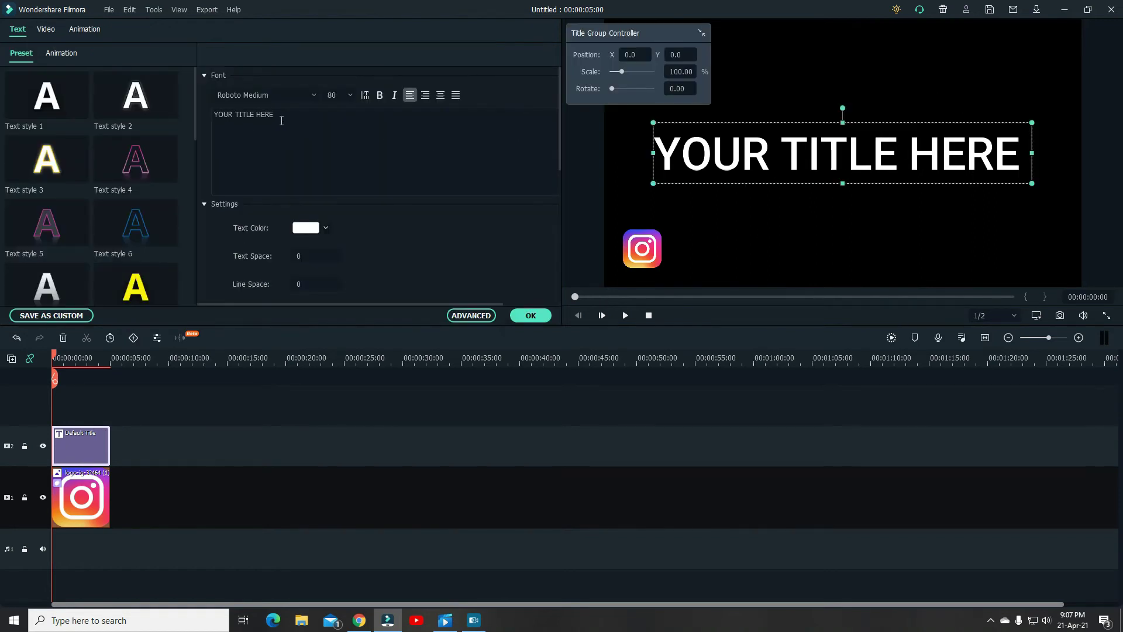
drag(281, 121, 210, 103)
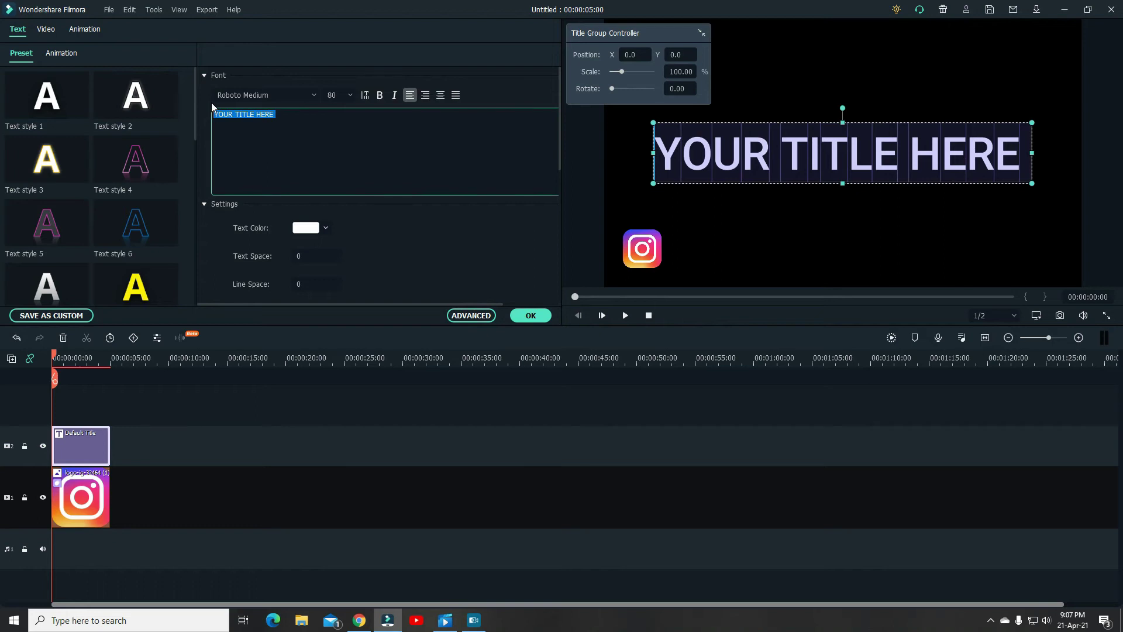
text(Qiron)
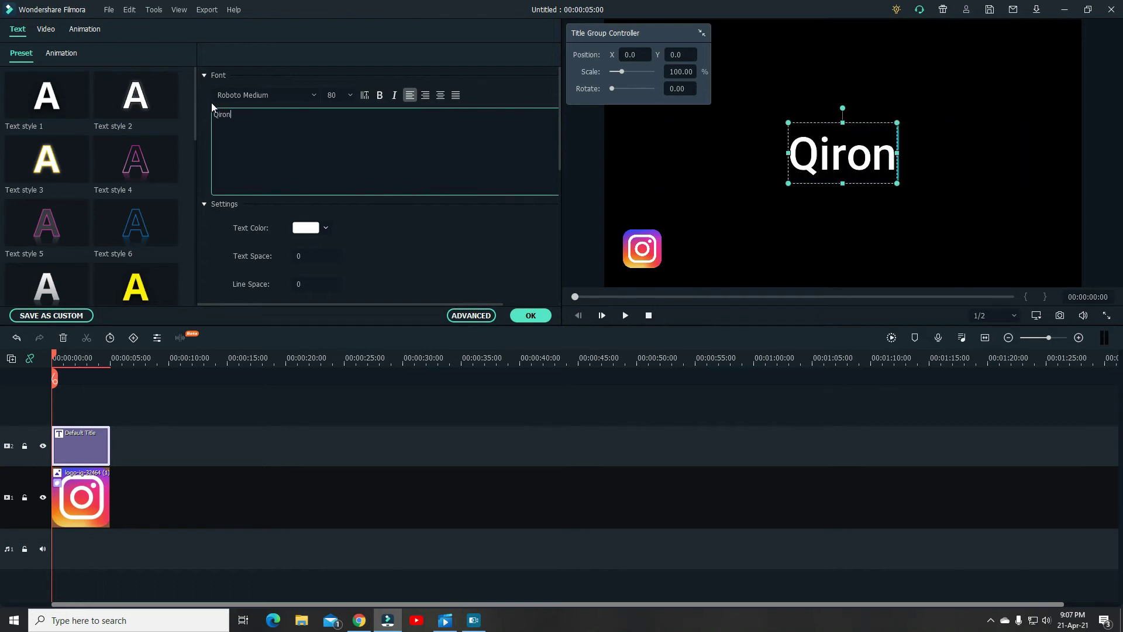
key(BackSpace)
key(BackSpace)
key(BackSpace)
key(BackSpace)
key(BackSpace)
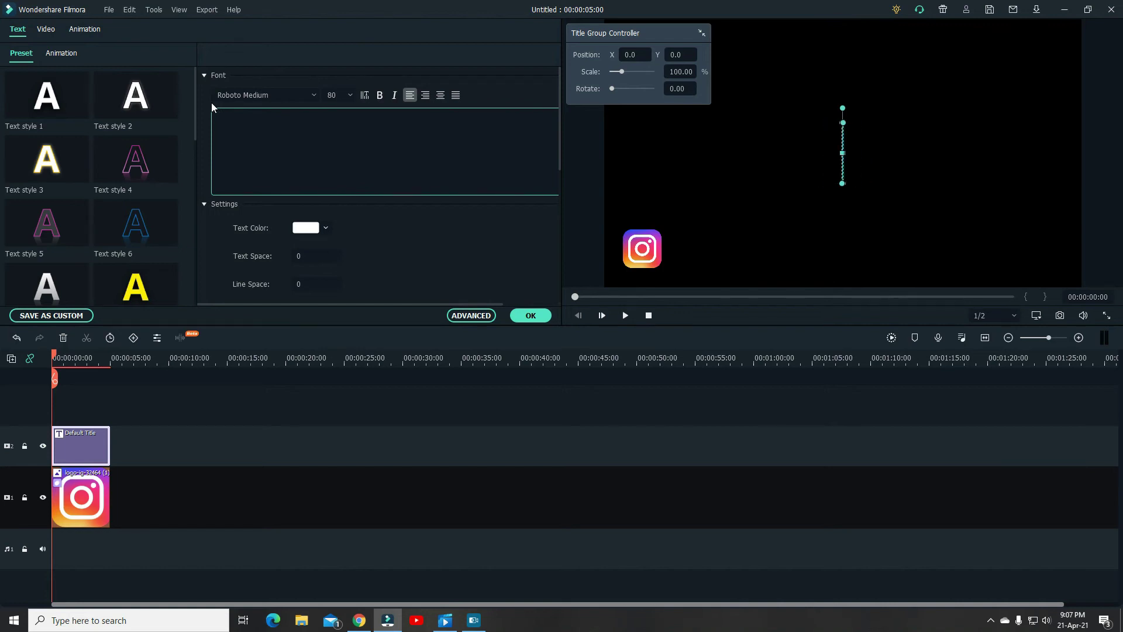
text(@)
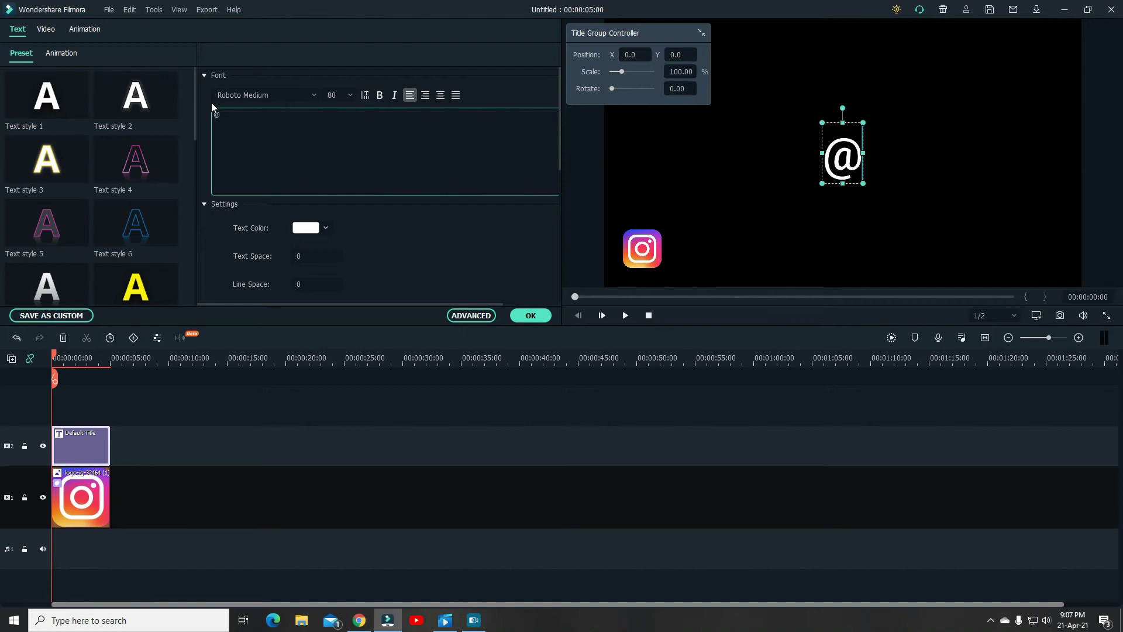
text(IRONDUNDEE)
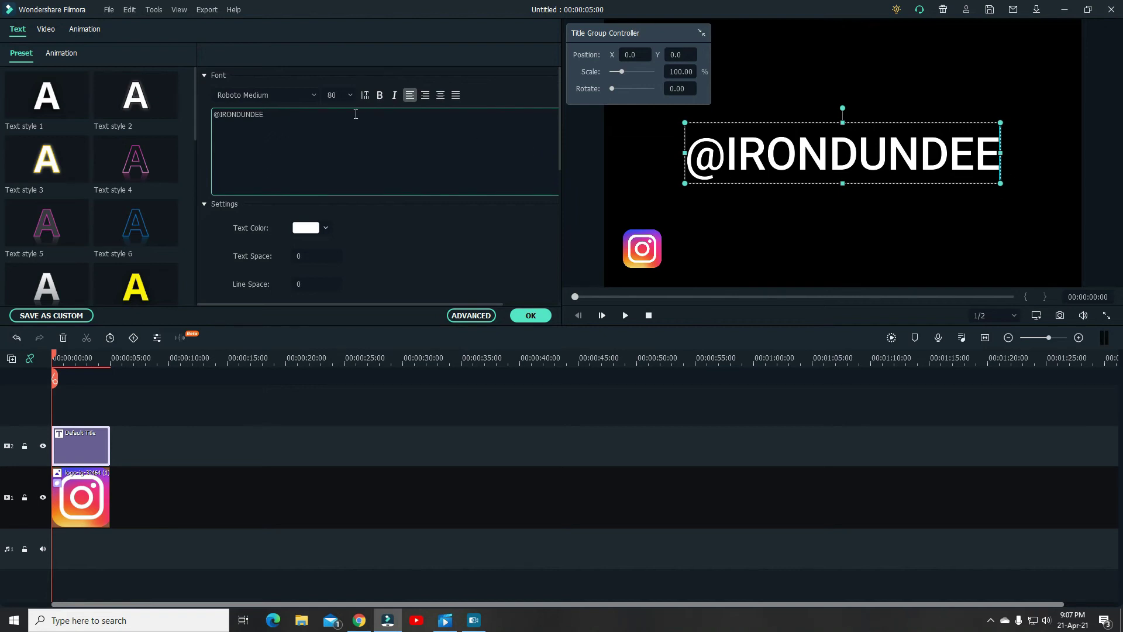
Step: Set the title's font size to 30
click(339, 95)
text(28)
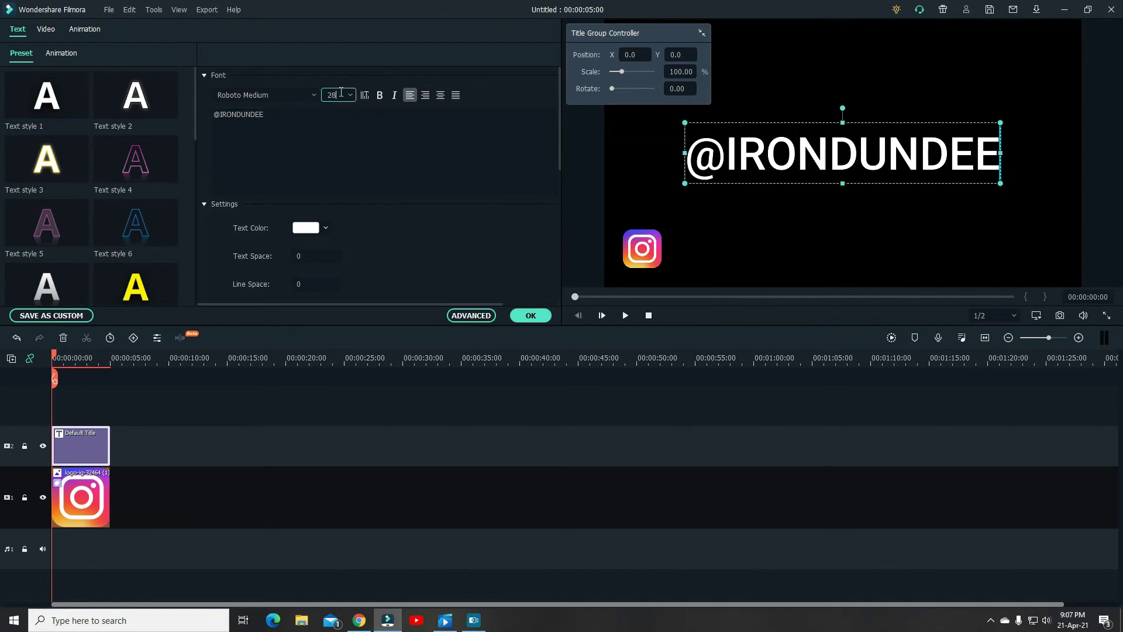
click(377, 138)
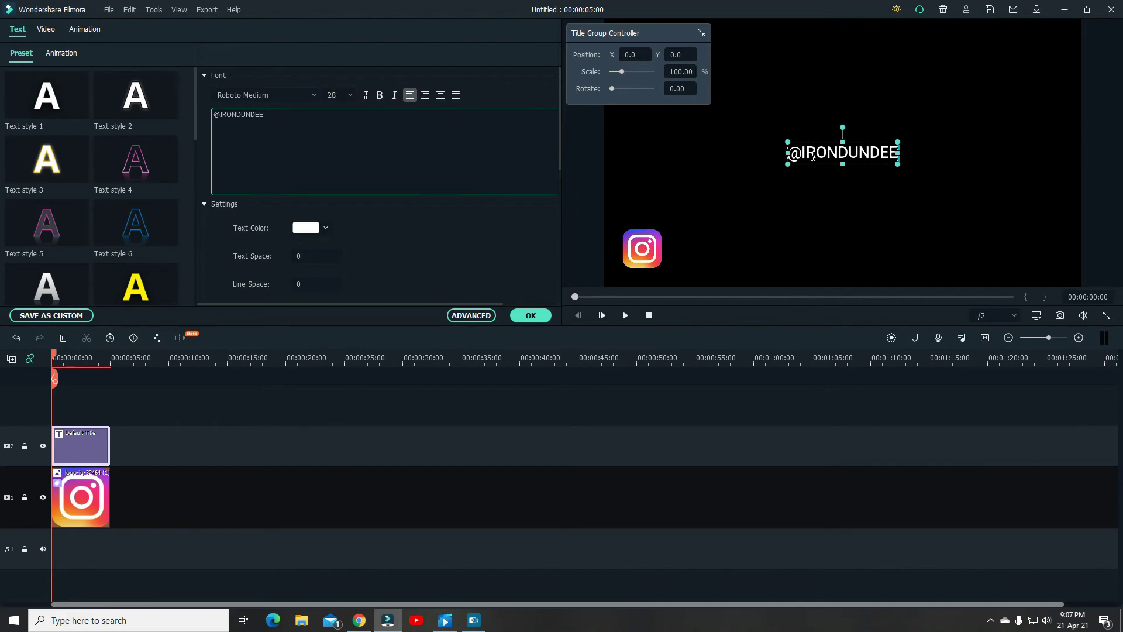
click(331, 94)
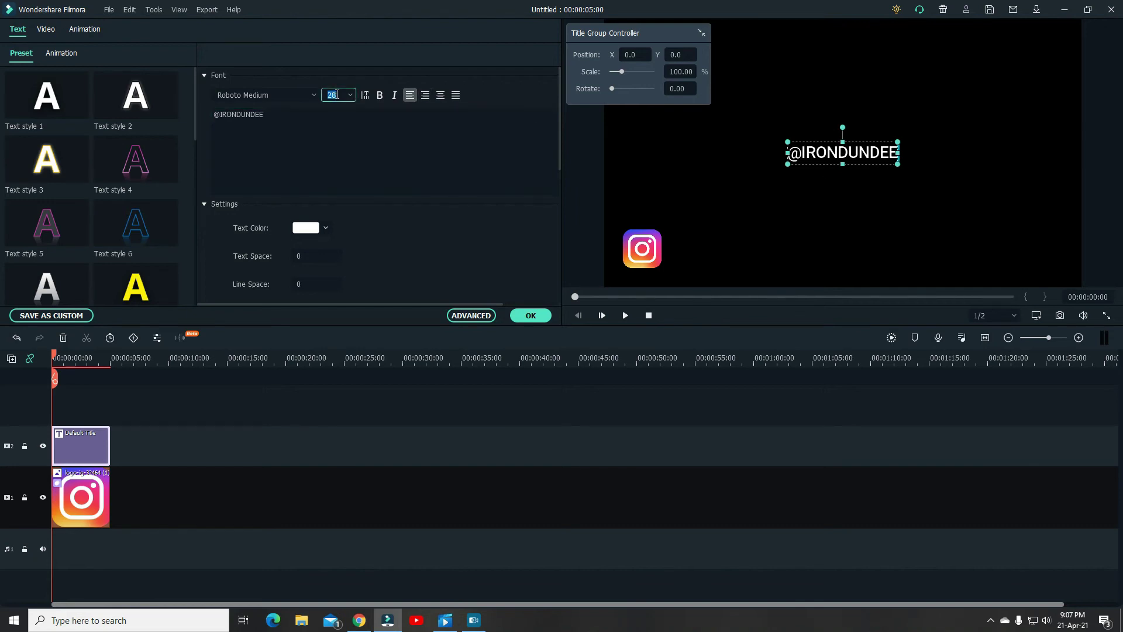
text(30)
click(445, 140)
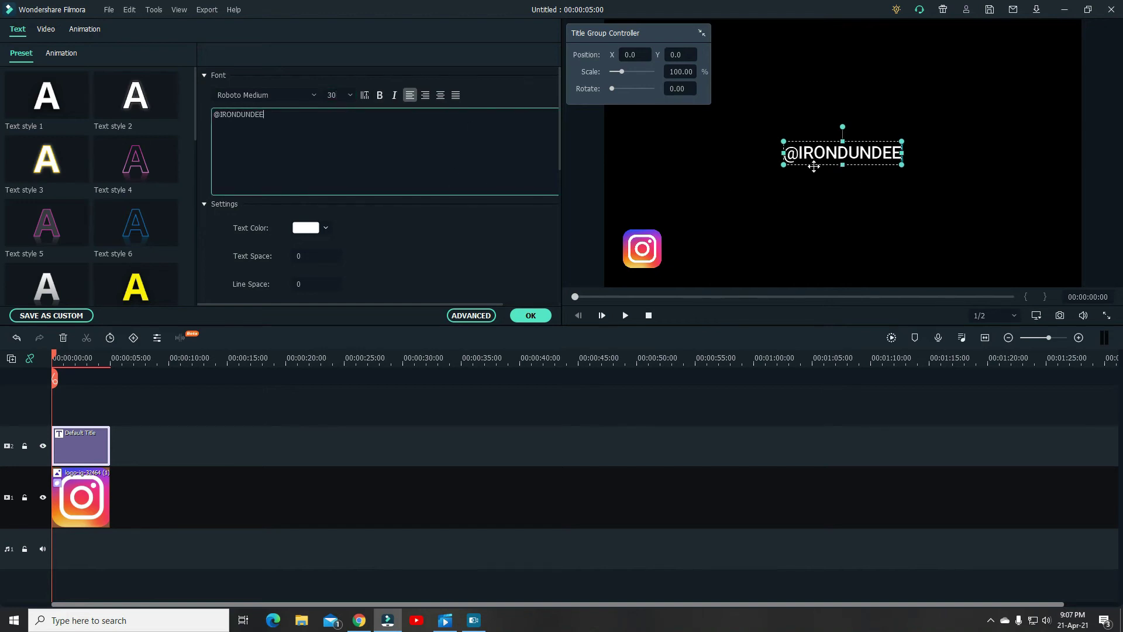
Step: Change the title's font to Bebas Neue
click(299, 96)
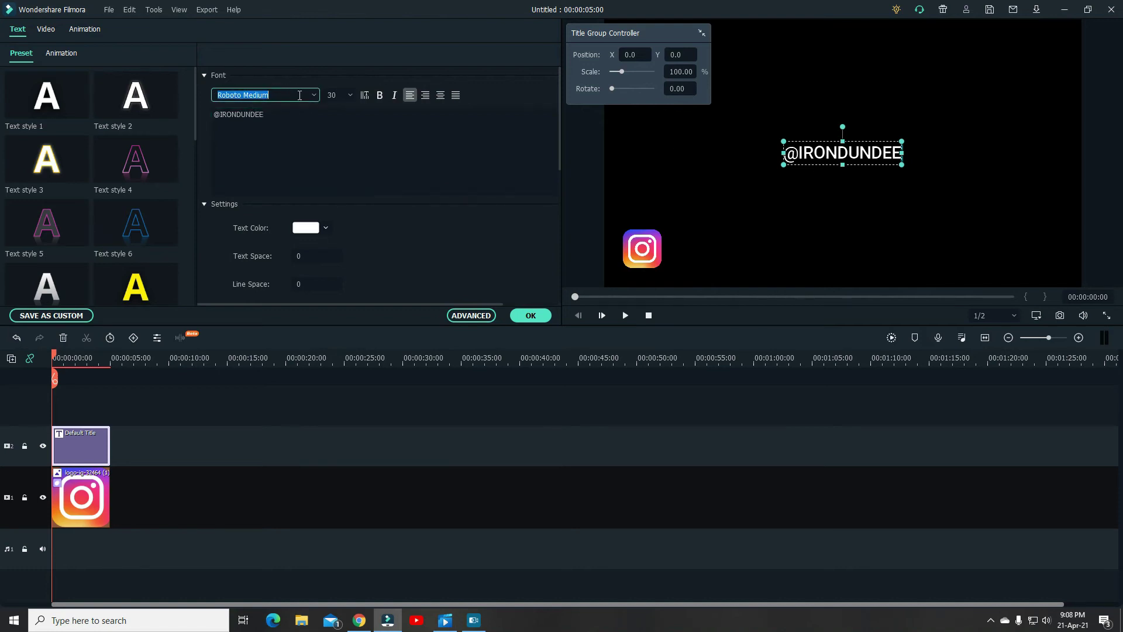
text(BEbas Neue)
key(Return)
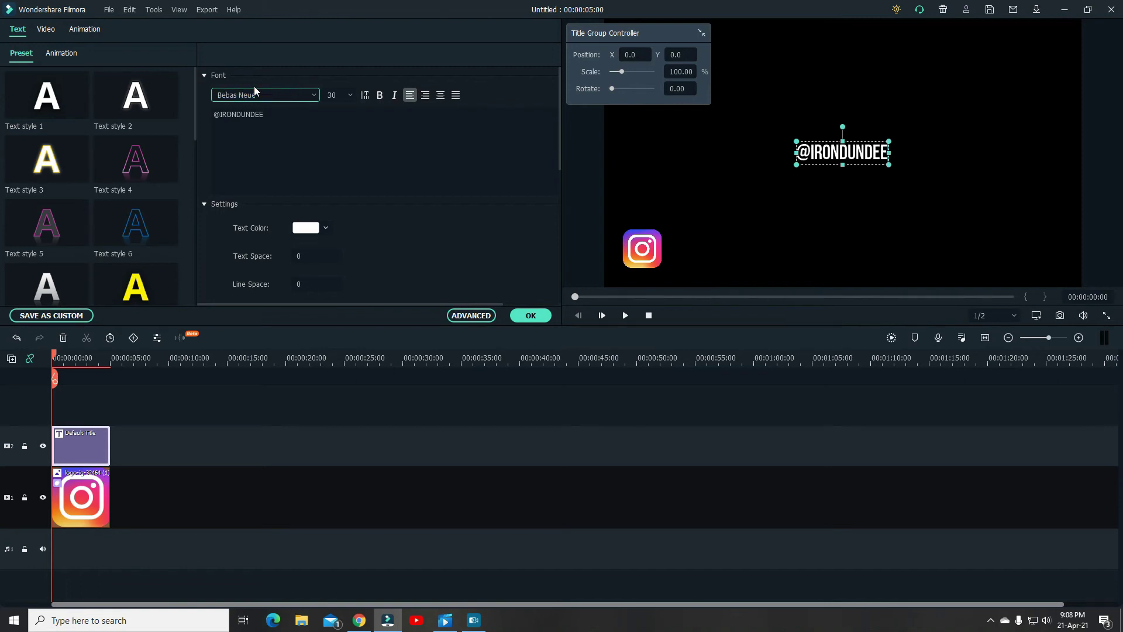
mouse_move(846, 166)
mouse_down()
mouse_move(844, 218)
mouse_move(844, 167)
mouse_up()
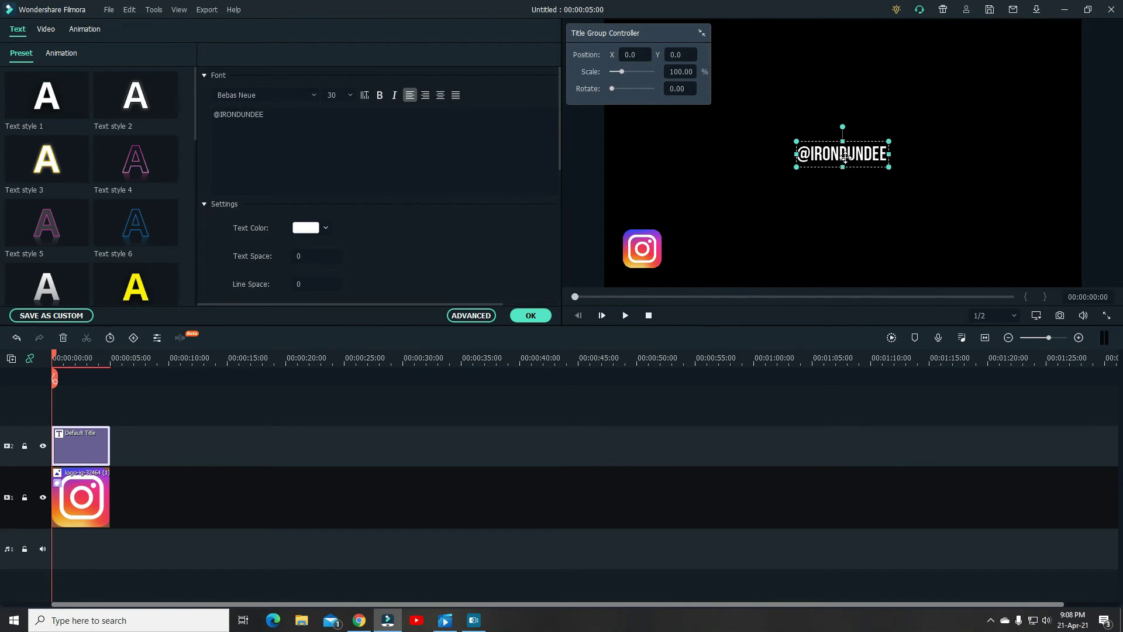
drag(842, 154, 715, 249)
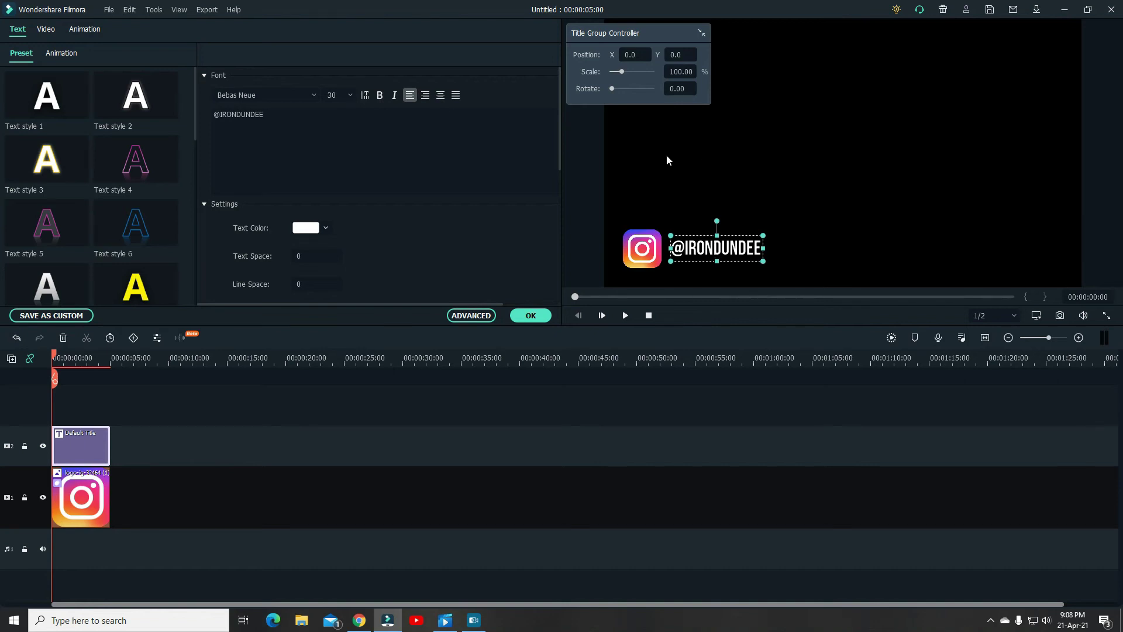
click(860, 269)
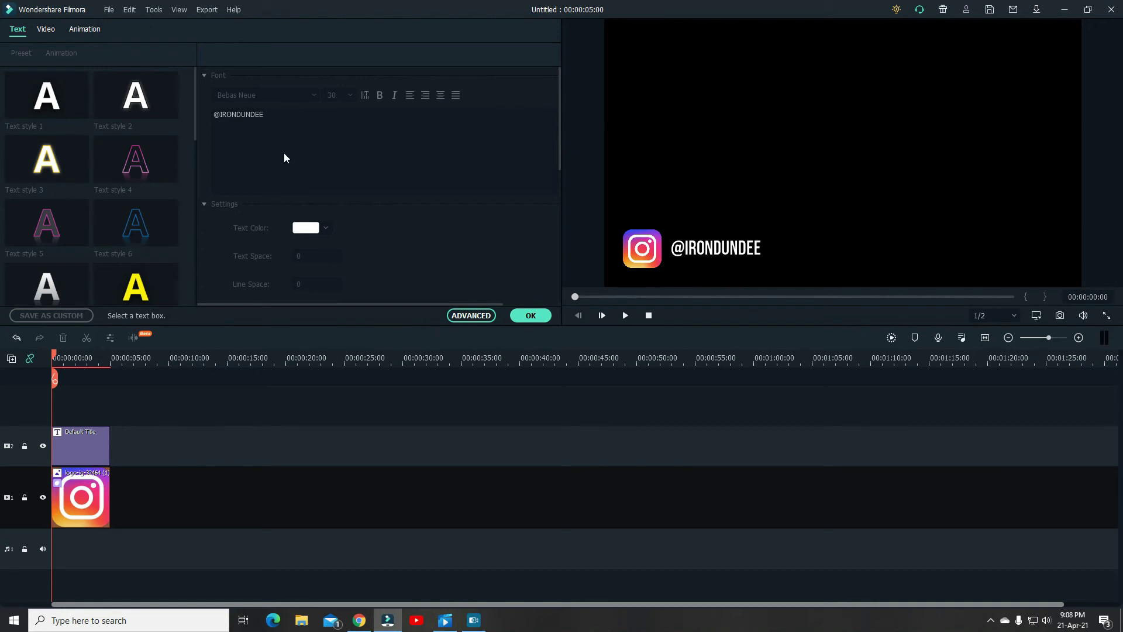
click(77, 29)
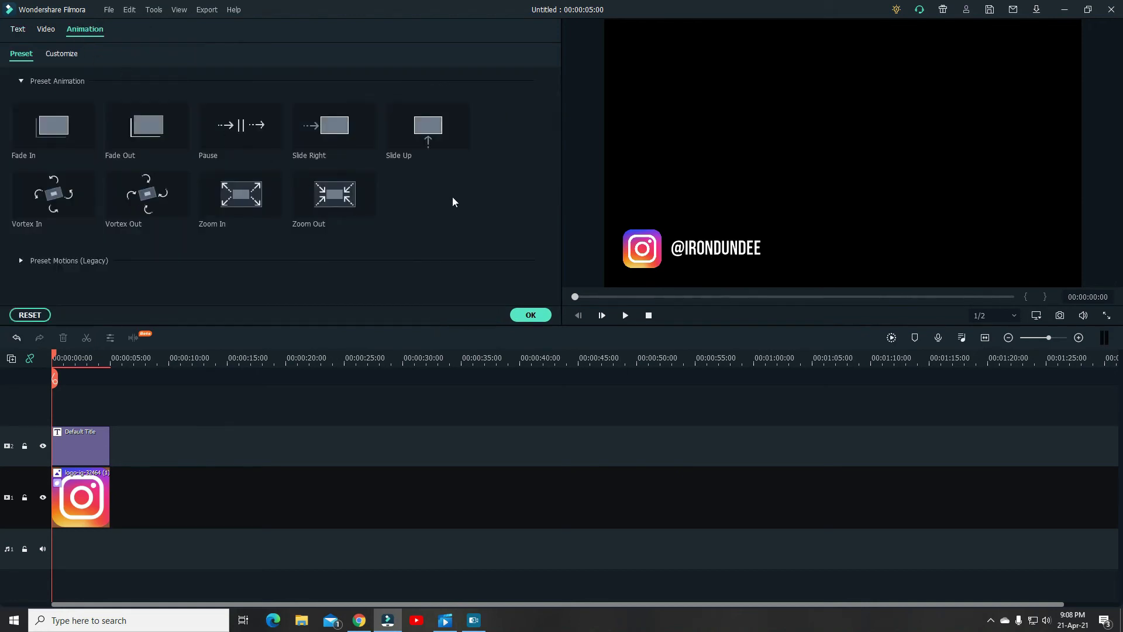
click(21, 262)
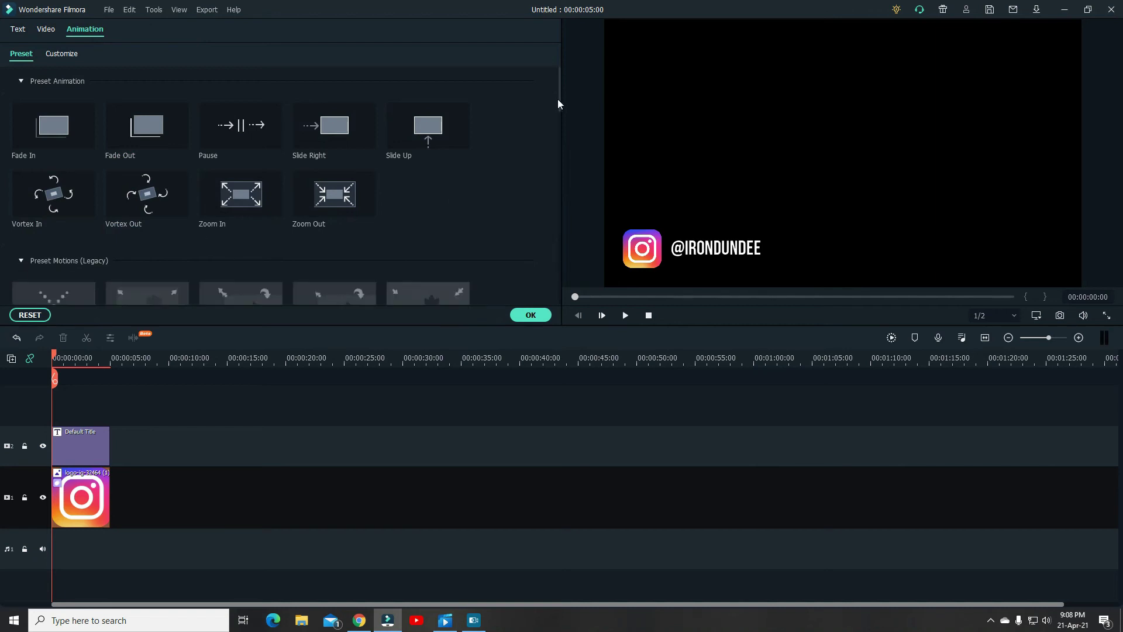
drag(559, 104, 559, 234)
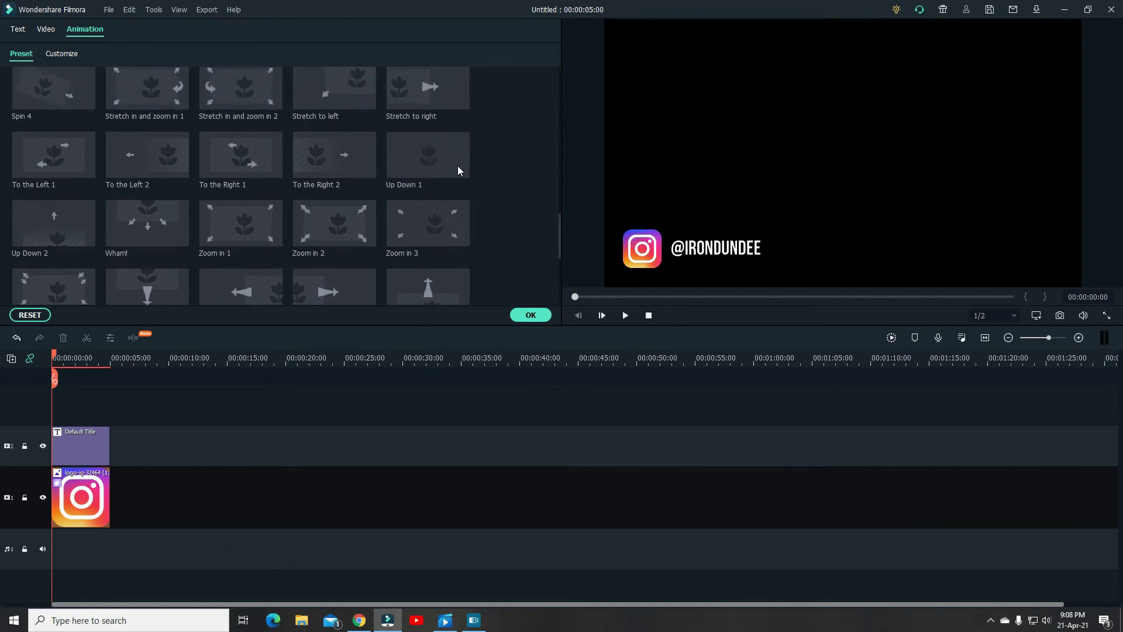
click(423, 151)
click(627, 316)
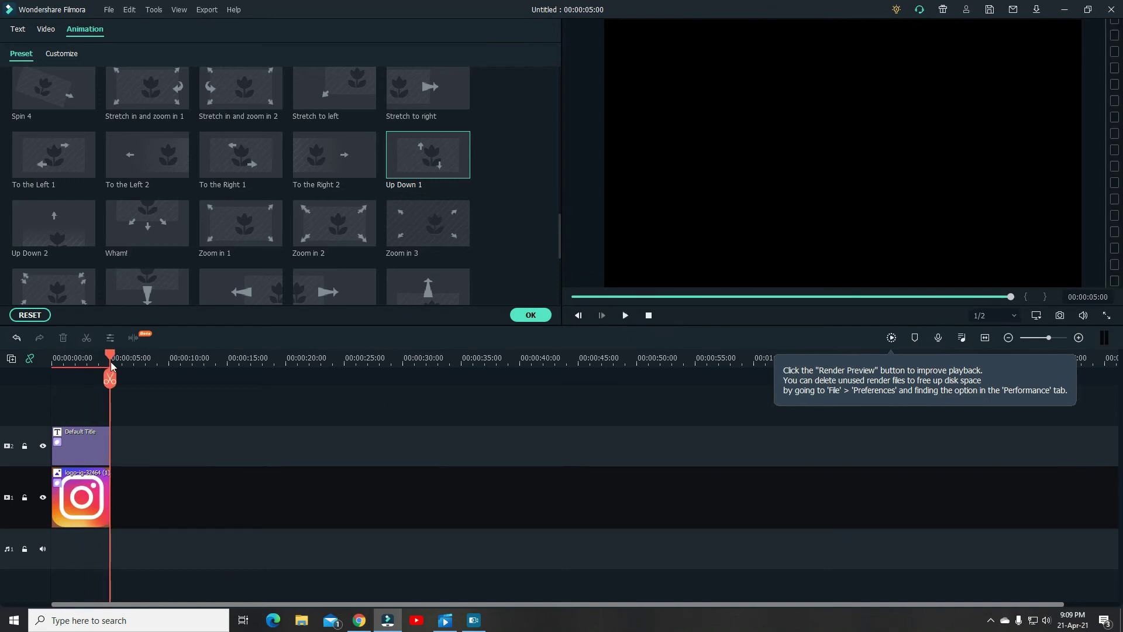
Step: Nudge the title clip's start on track 2 and play back to compare its timing with the logo
drag(110, 358, 53, 358)
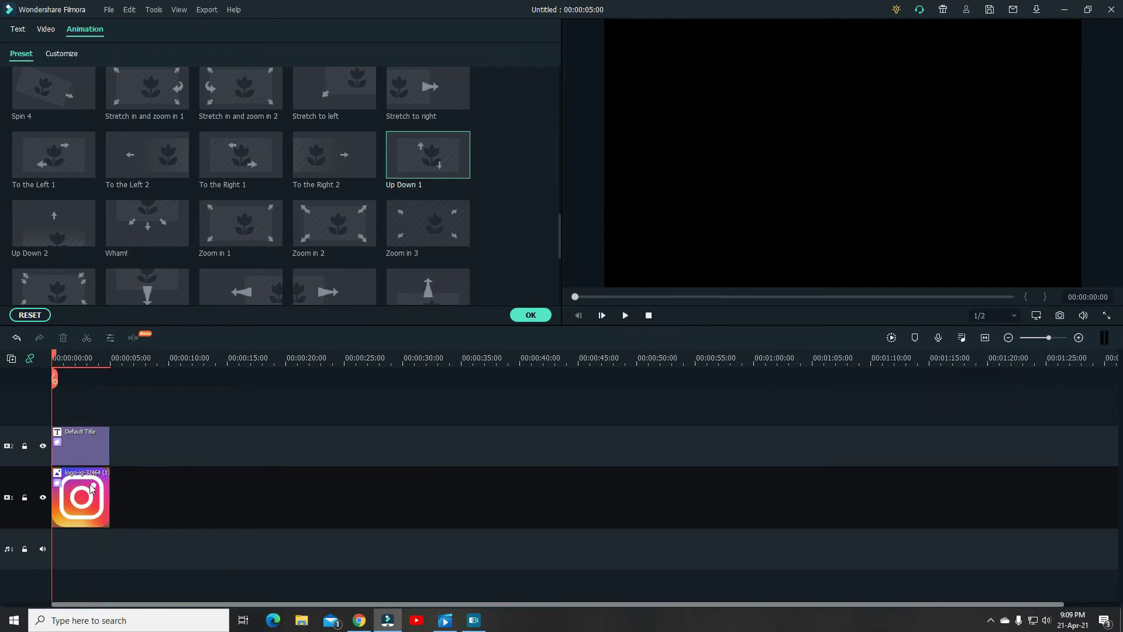
drag(83, 448, 105, 449)
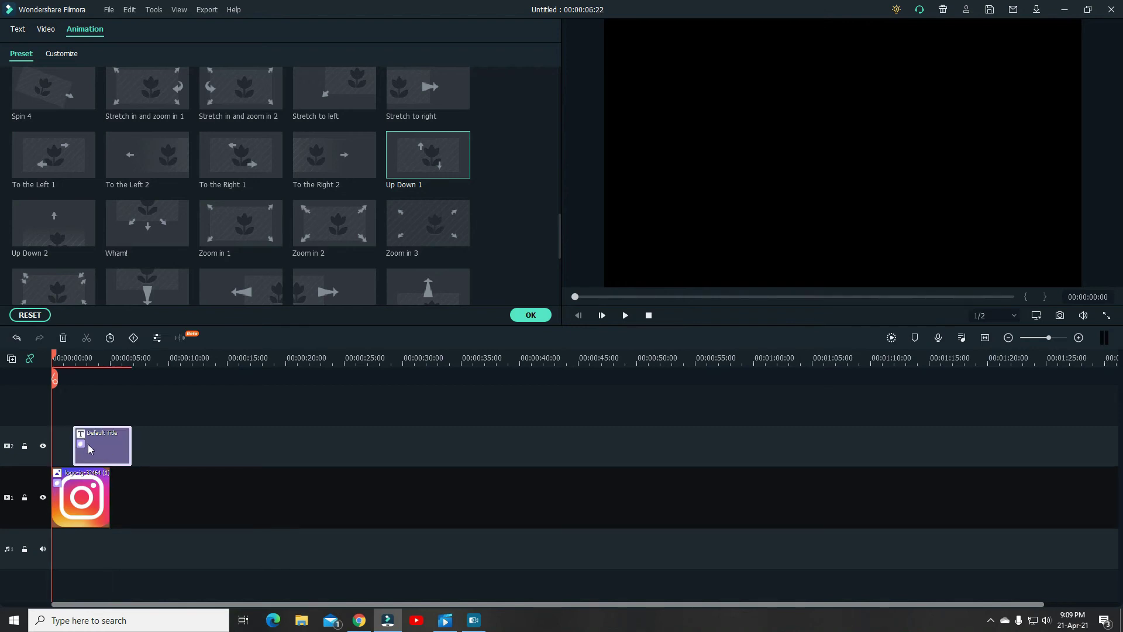
click(625, 316)
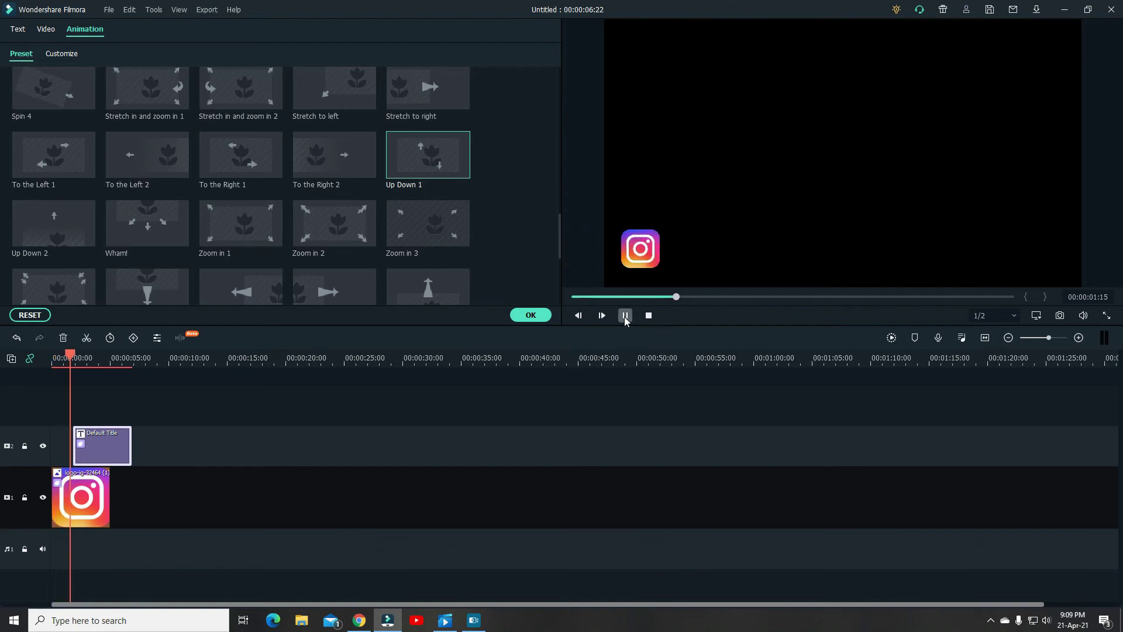
click(625, 316)
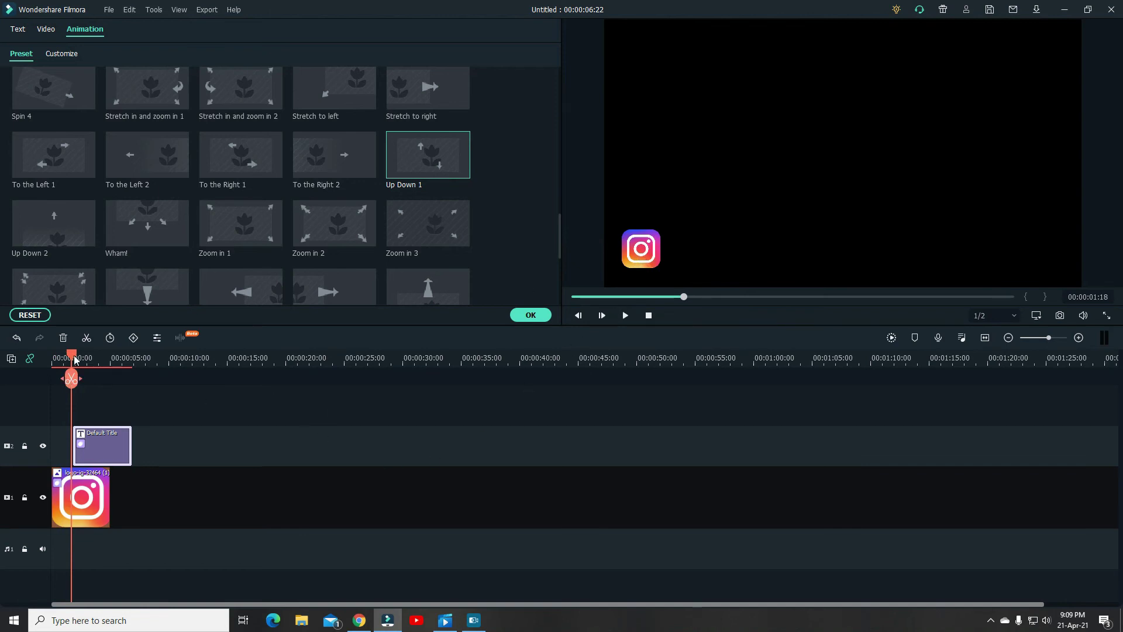
drag(75, 360, 71, 360)
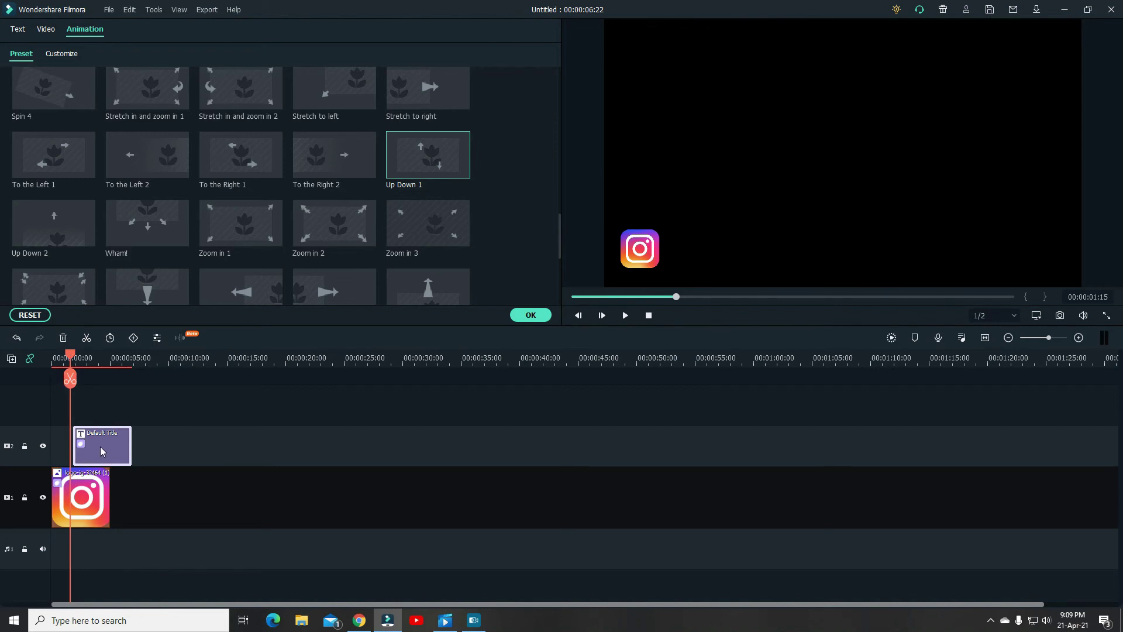
mouse_move(91, 447)
mouse_down()
mouse_move(82, 447)
mouse_move(91, 447)
mouse_up()
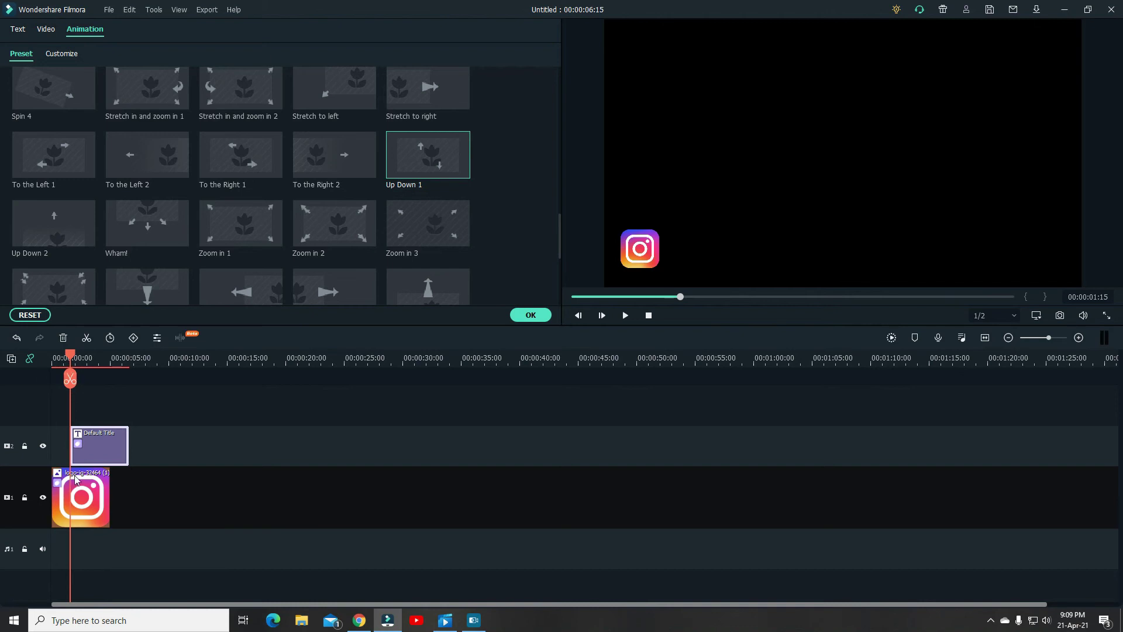
Step: Replay from the start to confirm the title appears just after the logo, then return to 00:00
drag(71, 355, 41, 366)
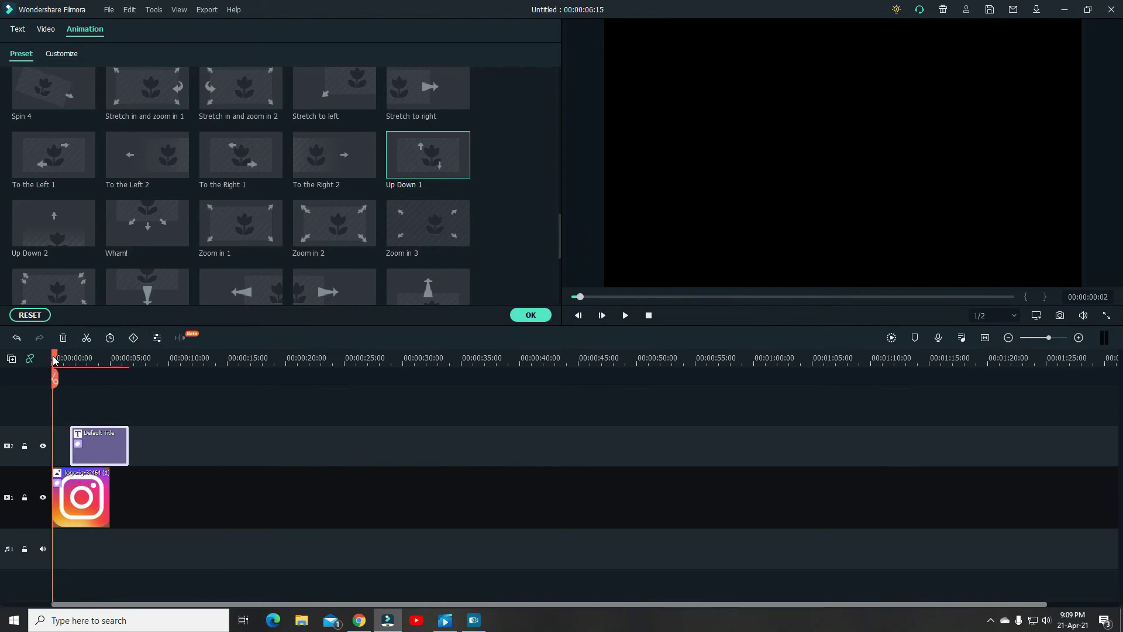
click(625, 316)
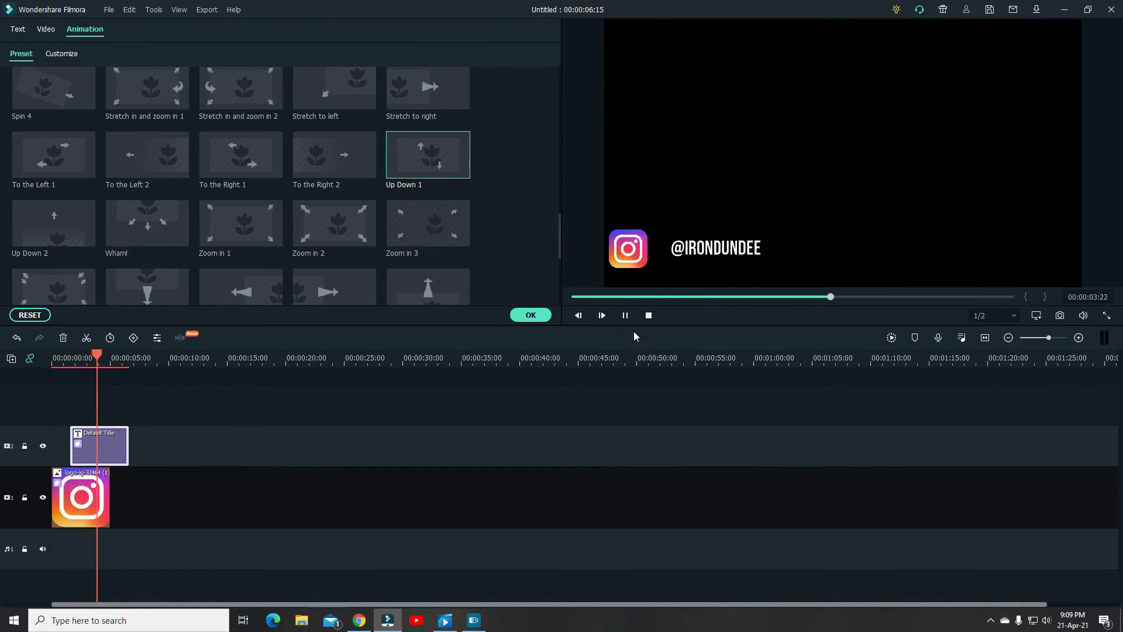
click(625, 315)
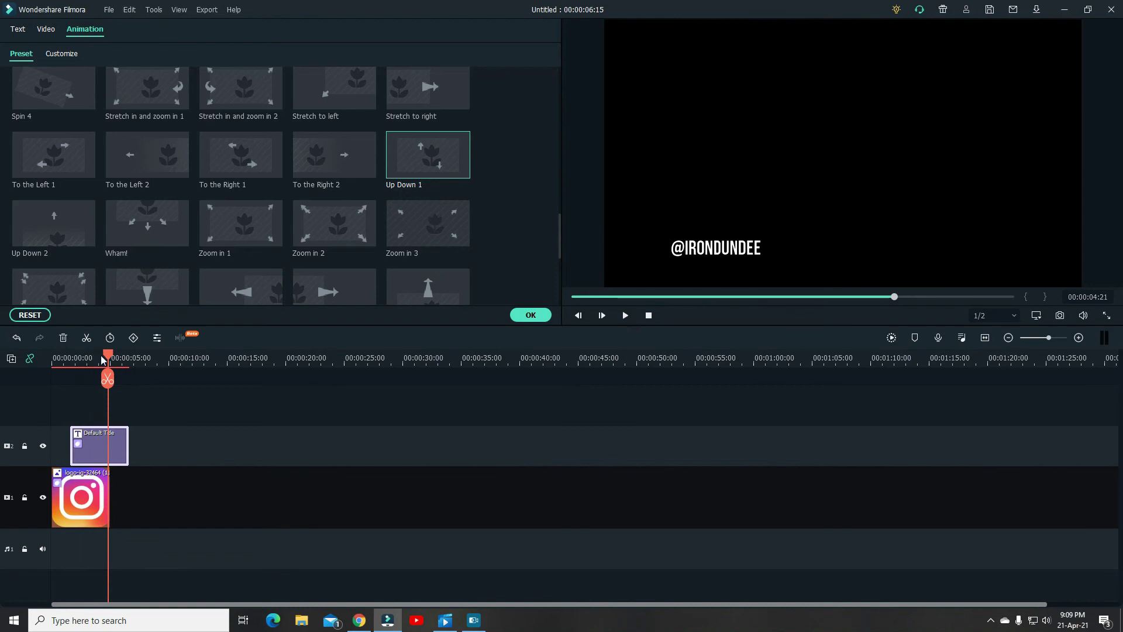
drag(108, 356, 68, 366)
key(space)
key(space)
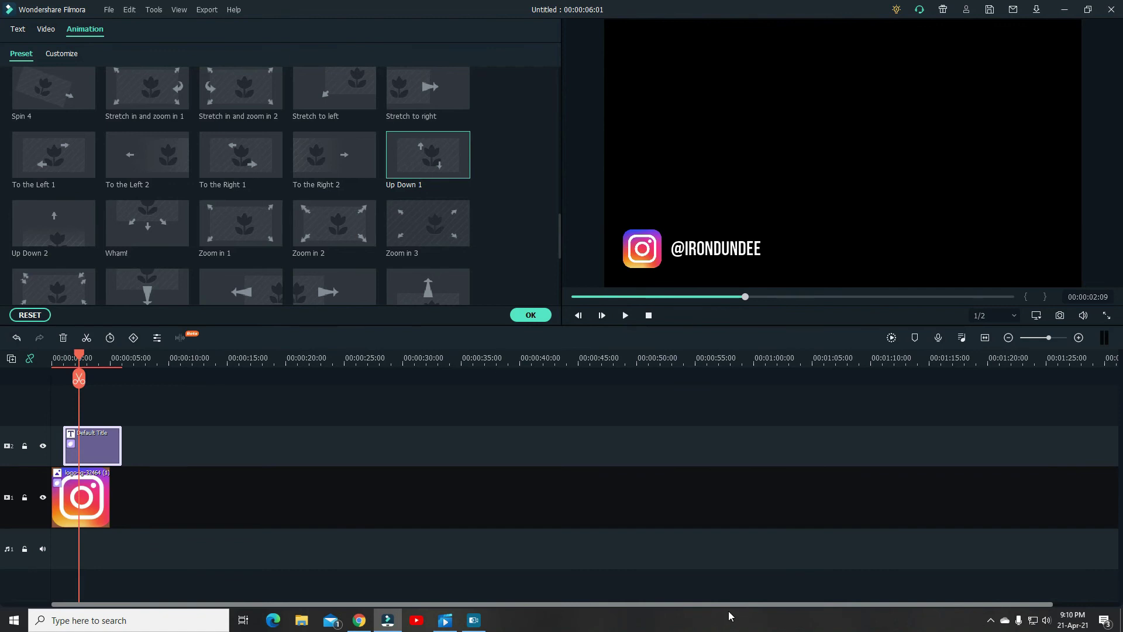
key(Home)
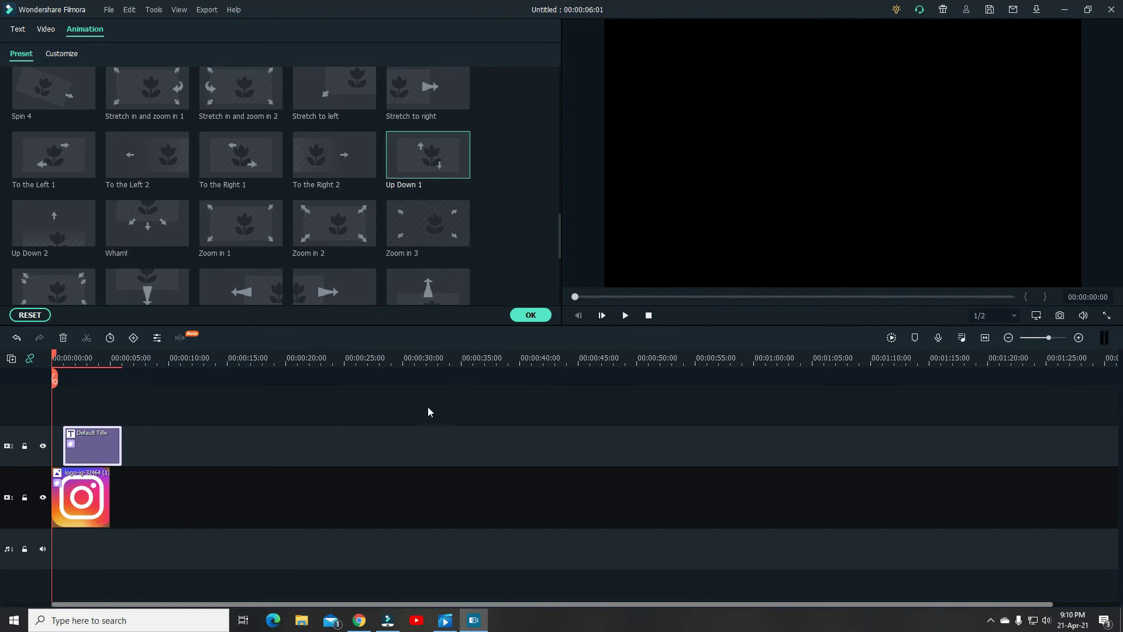
Step: Trim the title clip's right edge to end at 00:00:05:00 and play the result from the start
mouse_move(54, 359)
mouse_down()
mouse_move(77, 360)
mouse_move(43, 361)
mouse_up()
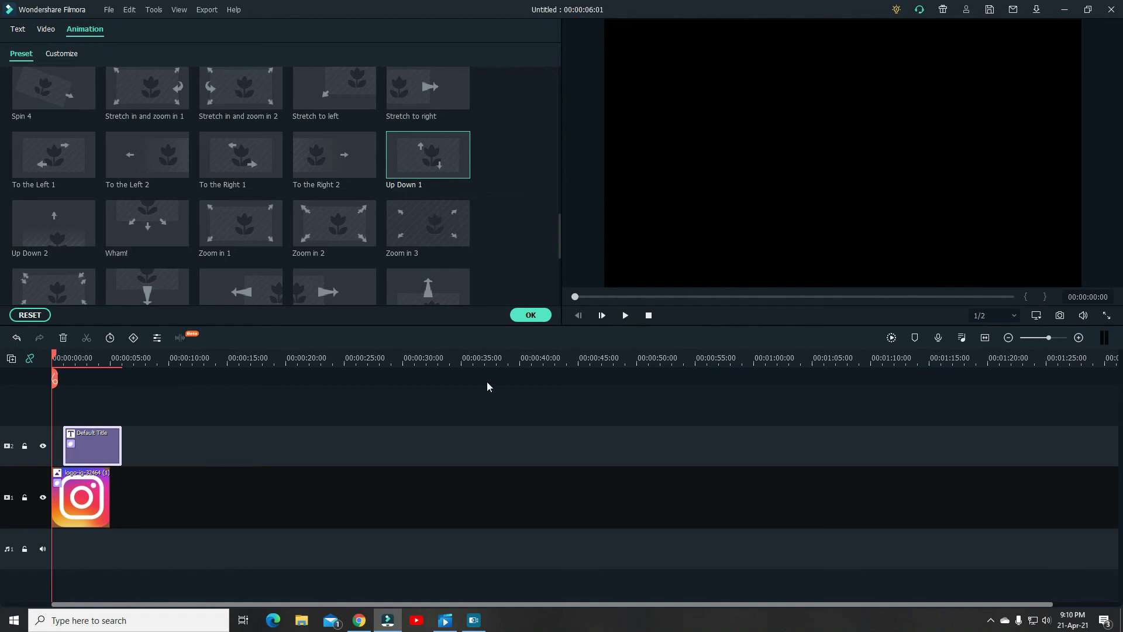
click(629, 317)
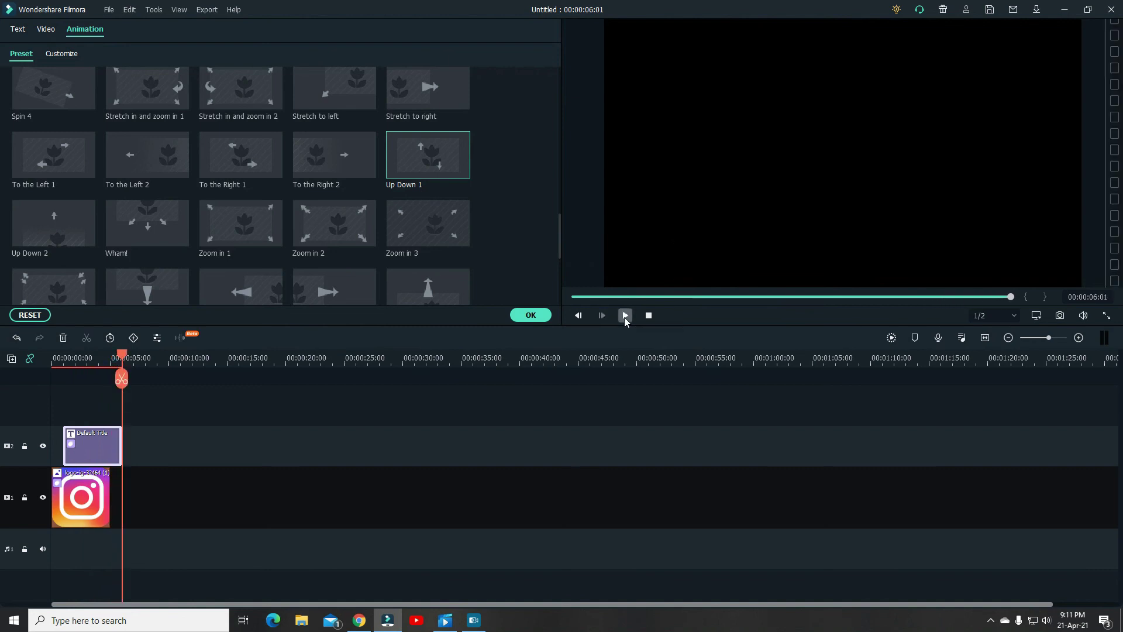
click(624, 316)
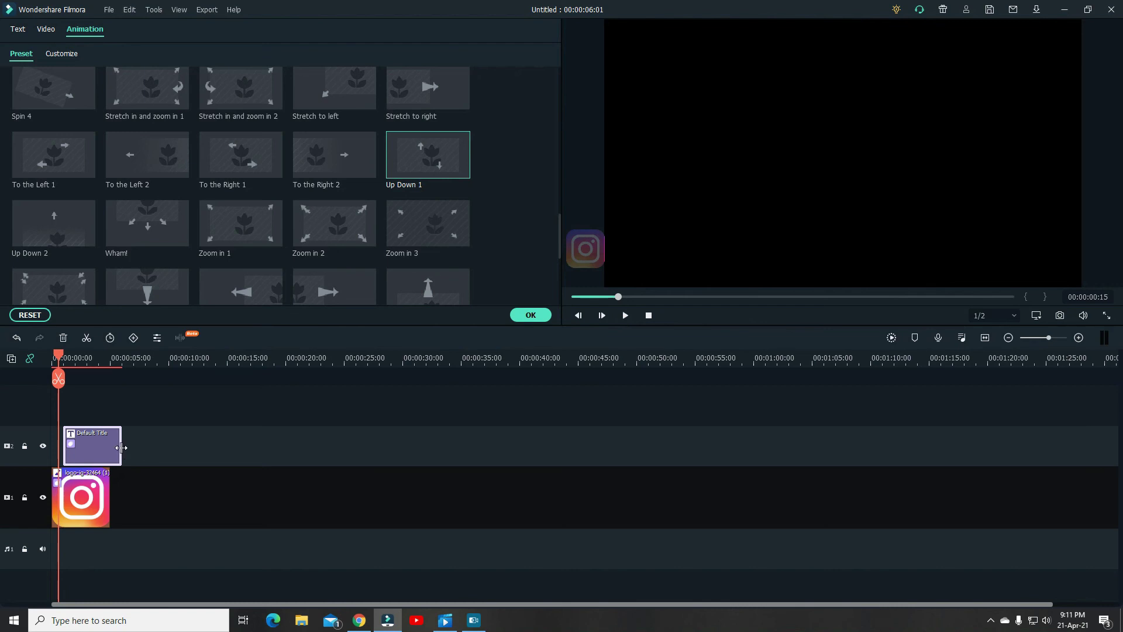
drag(122, 447, 109, 448)
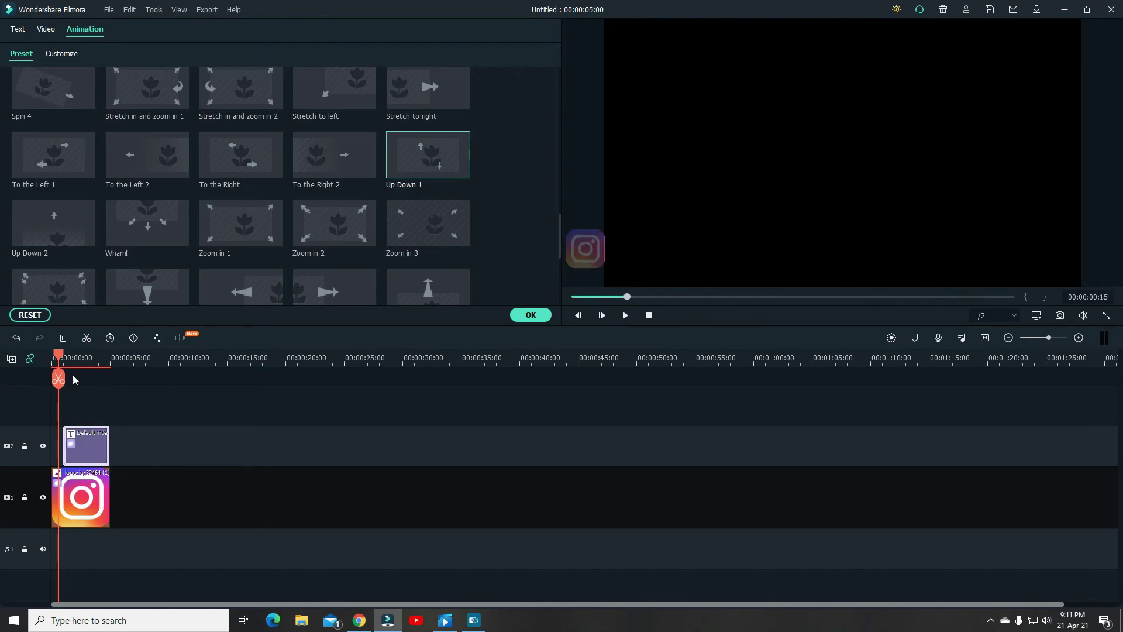
drag(61, 359, 53, 359)
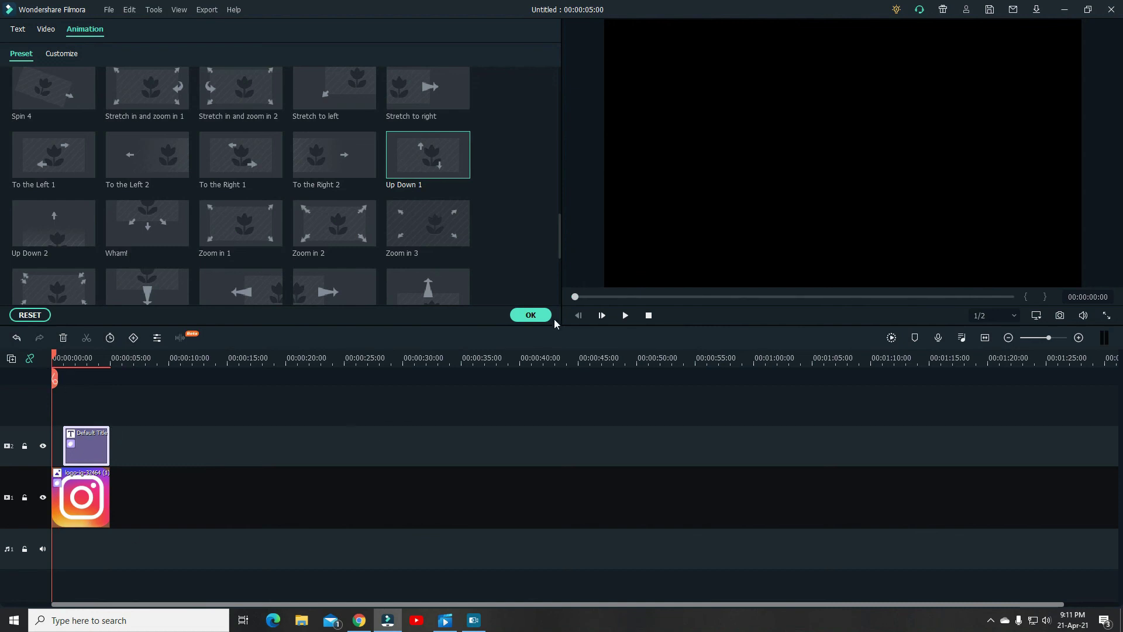
click(625, 316)
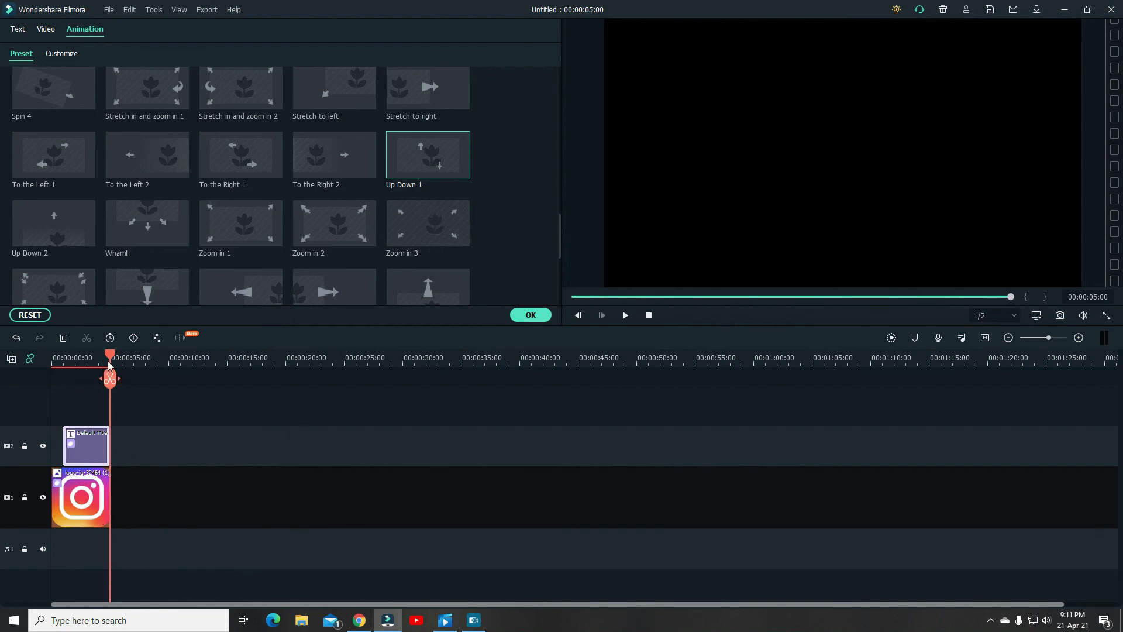
drag(108, 365, 54, 364)
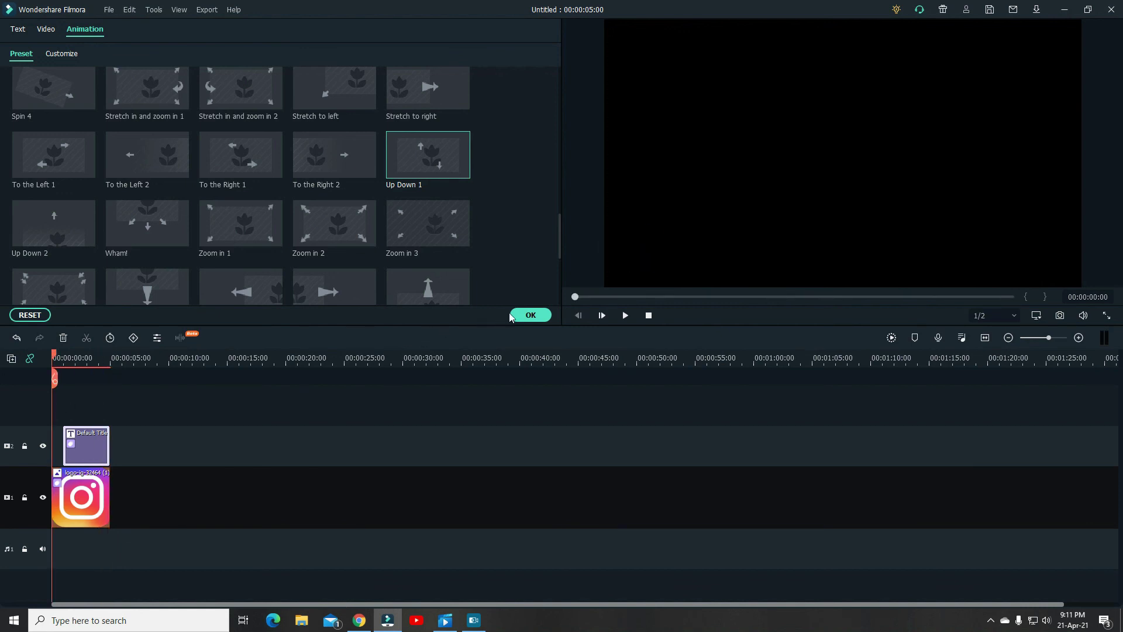
Step: Import intro-maker-for-a-gaming-logo-animation-1158 from E:\Intro Music into the media library
click(529, 315)
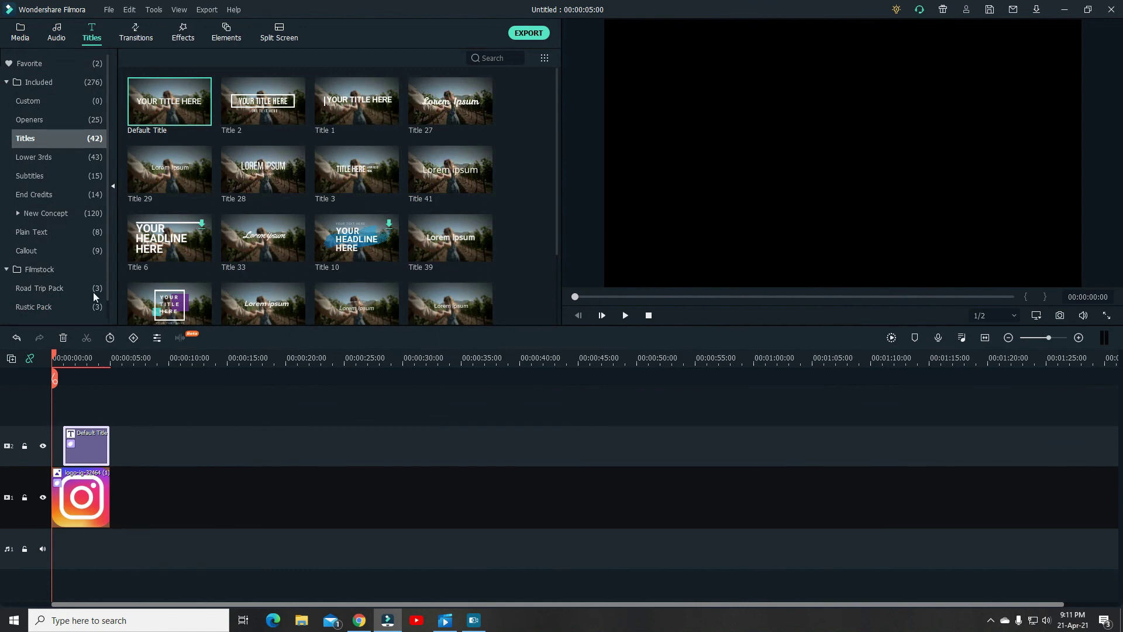
click(26, 34)
click(171, 102)
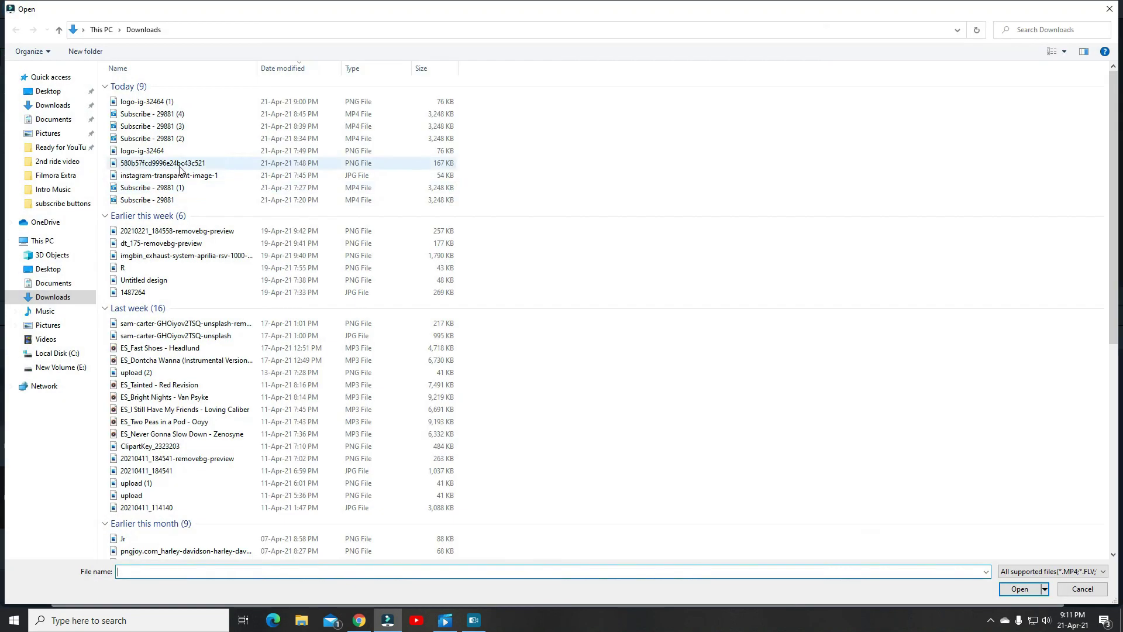
click(56, 148)
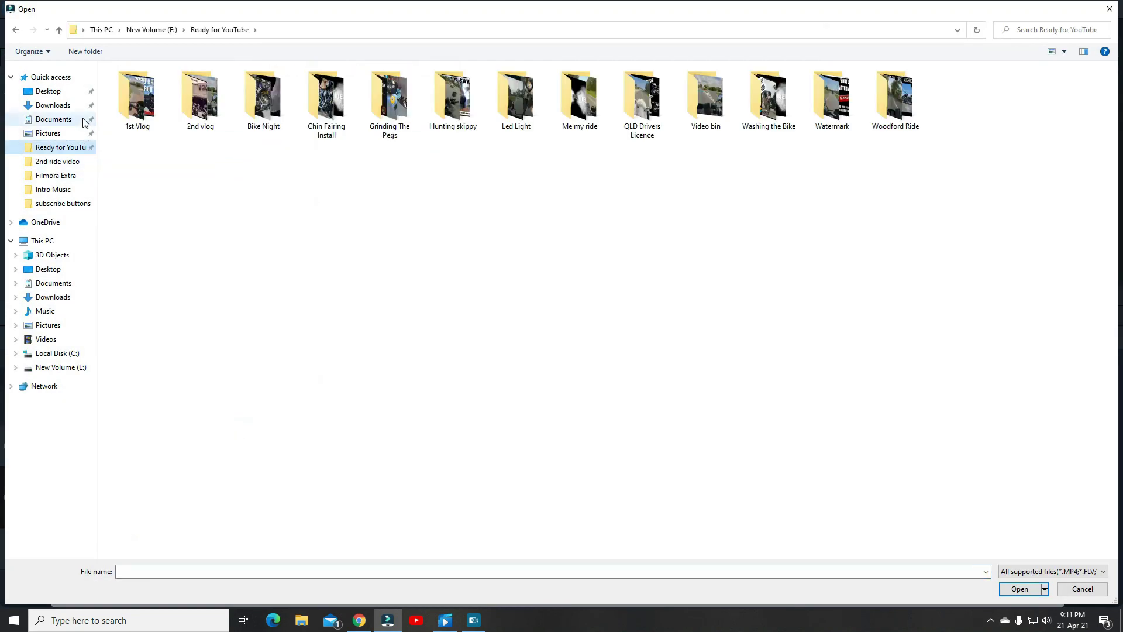
click(56, 189)
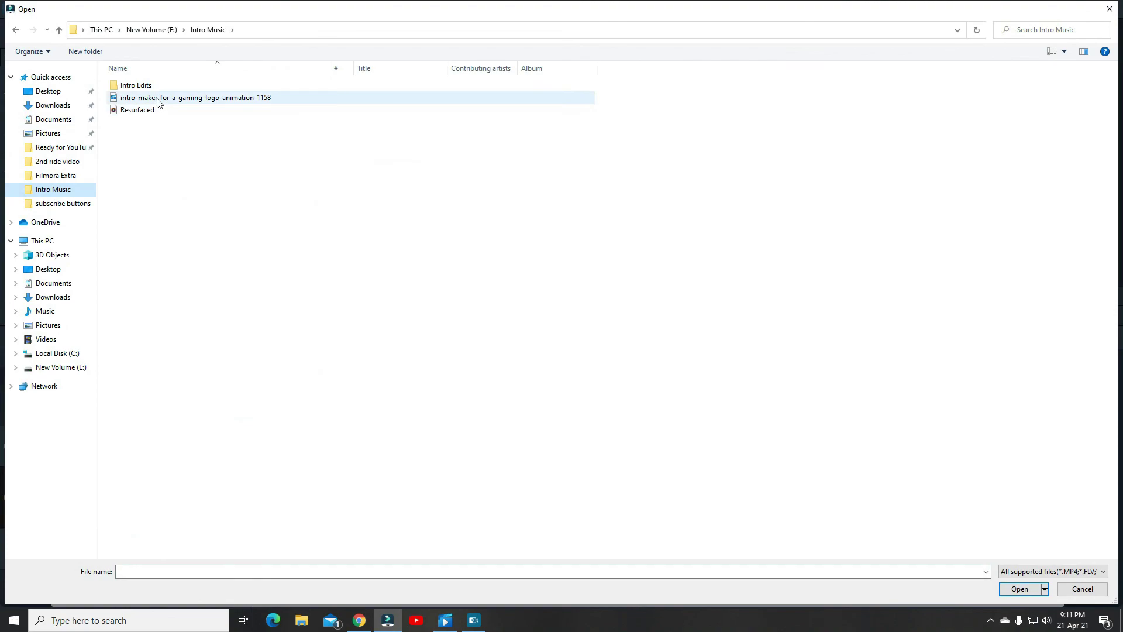
double_click(158, 98)
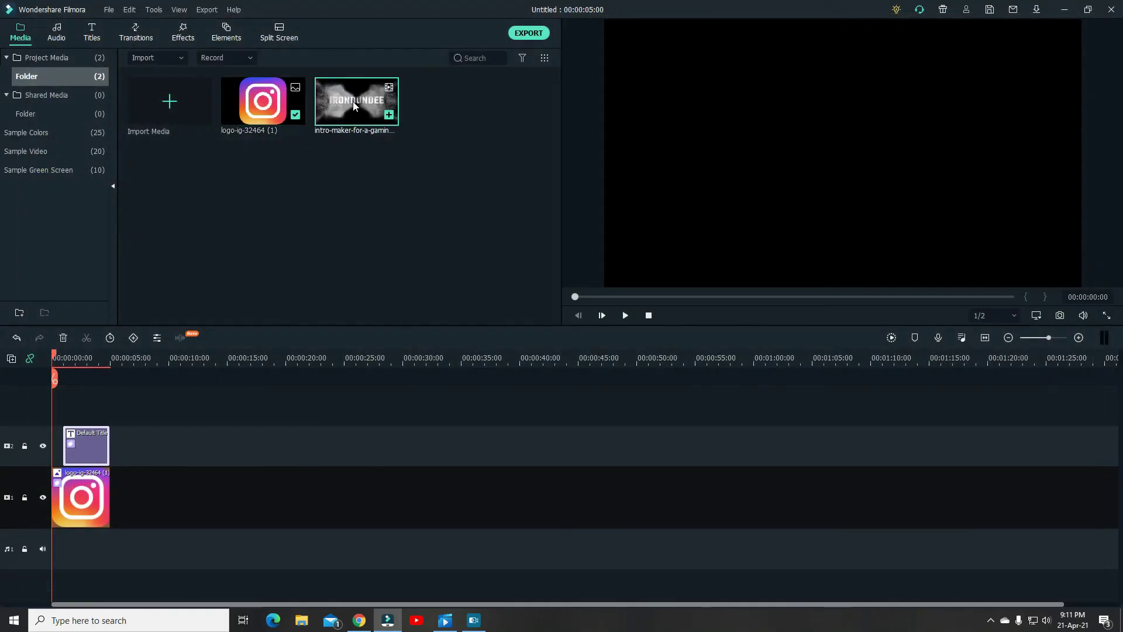
Step: Add the intro-maker clip on a new top track at 00:00, keeping the 1920x1080 25fps project settings
drag(353, 101, 52, 404)
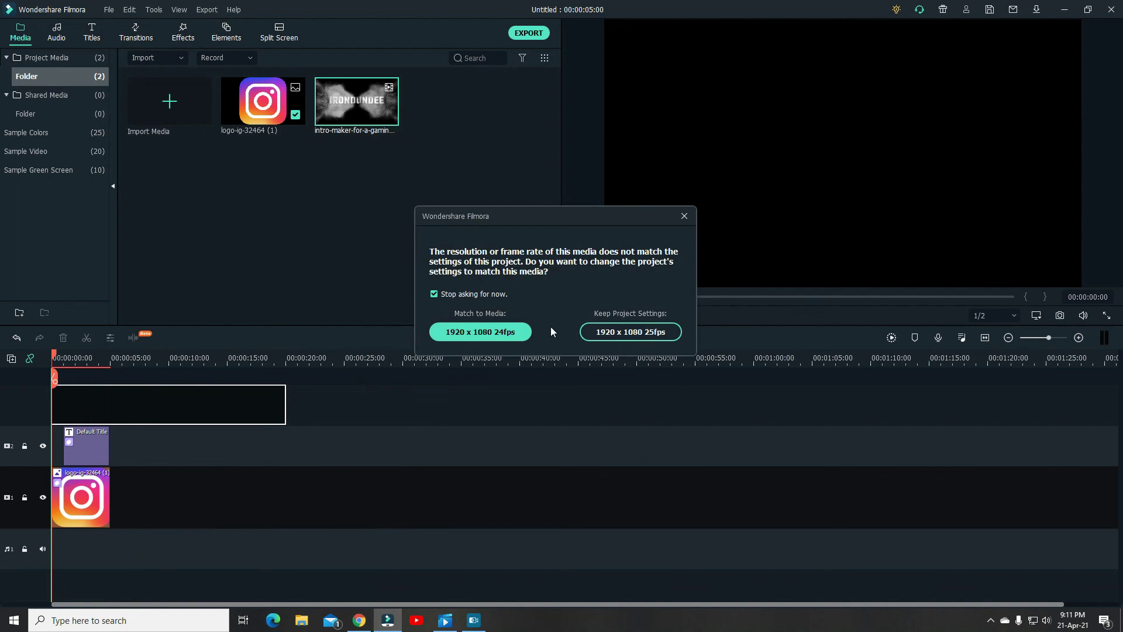
click(612, 332)
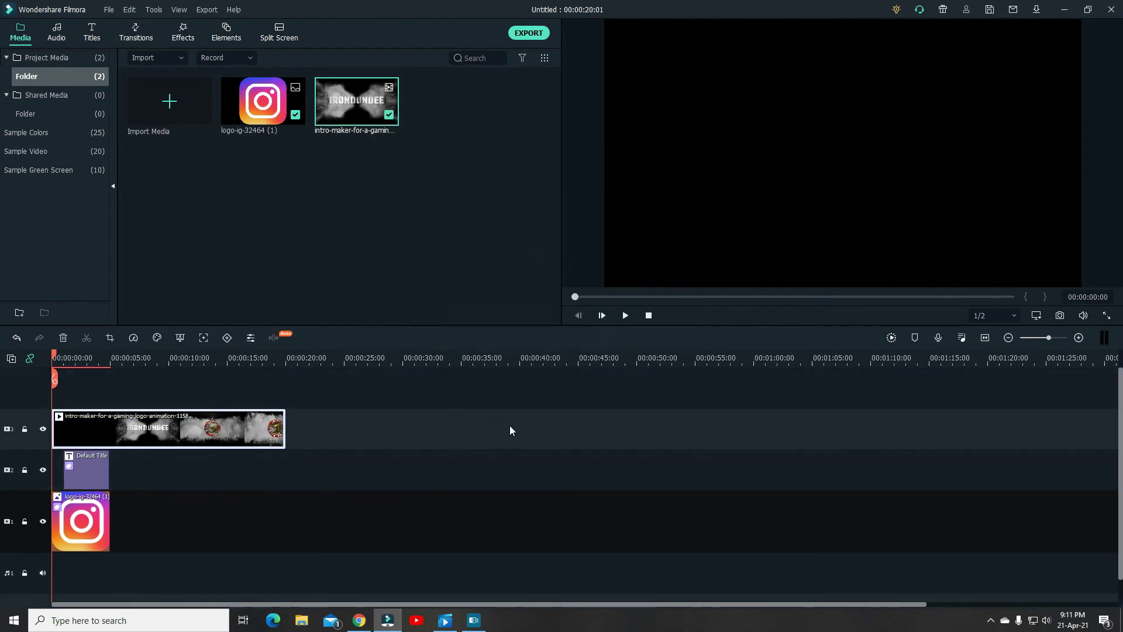
click(624, 316)
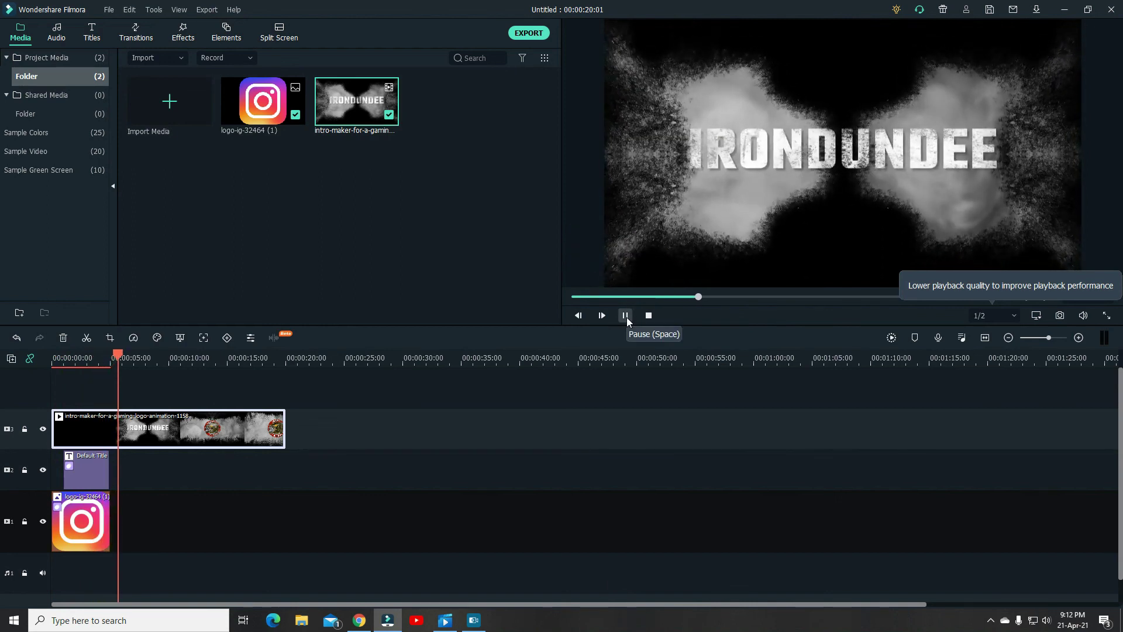
click(626, 316)
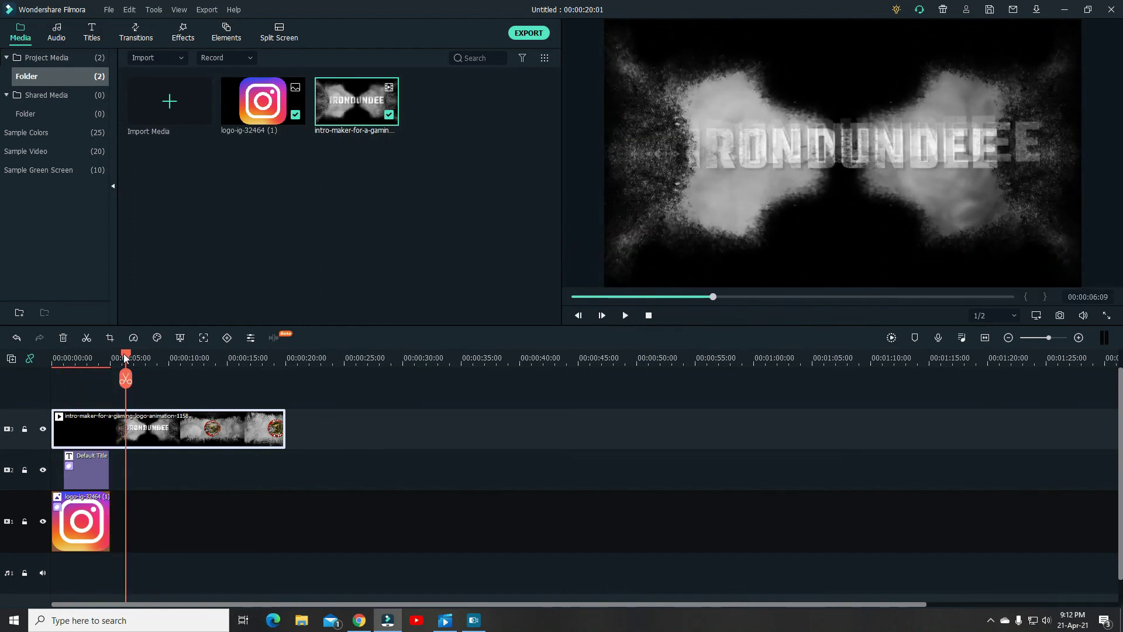
drag(124, 358, 52, 358)
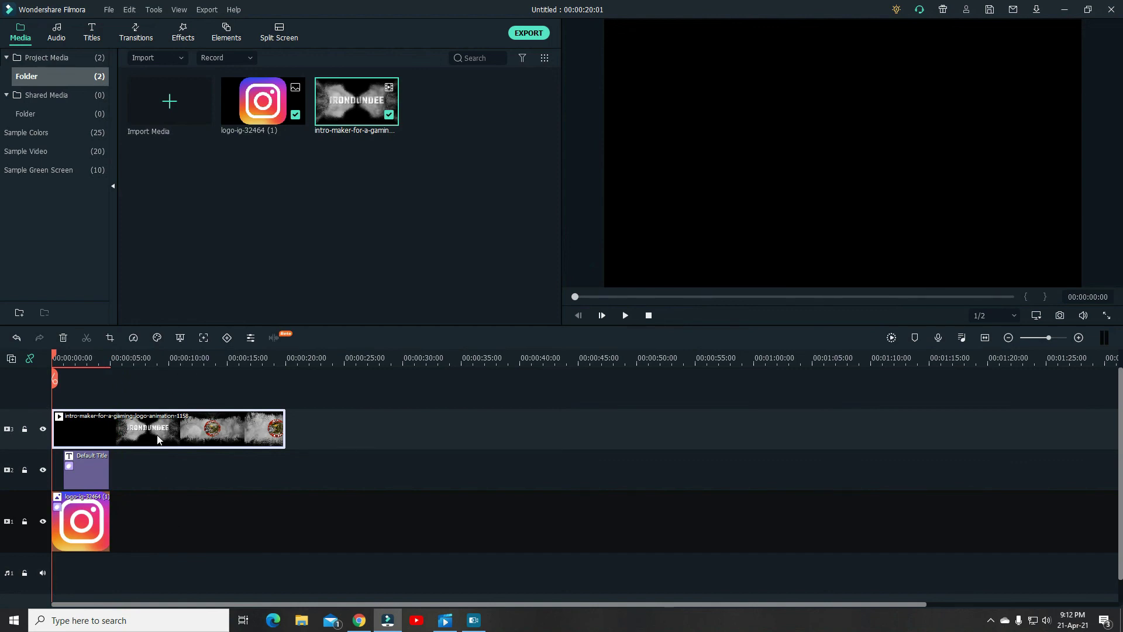
Step: Delete the intro clip from the top track and move the title and Instagram logo clips up one track
key(Delete)
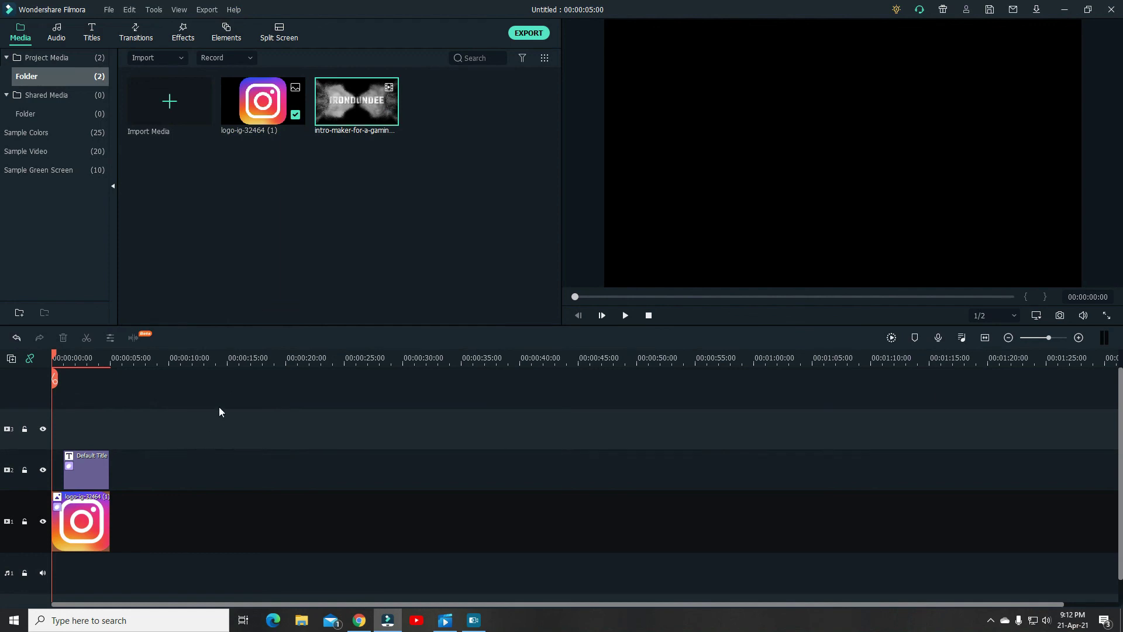
drag(165, 562, 56, 434)
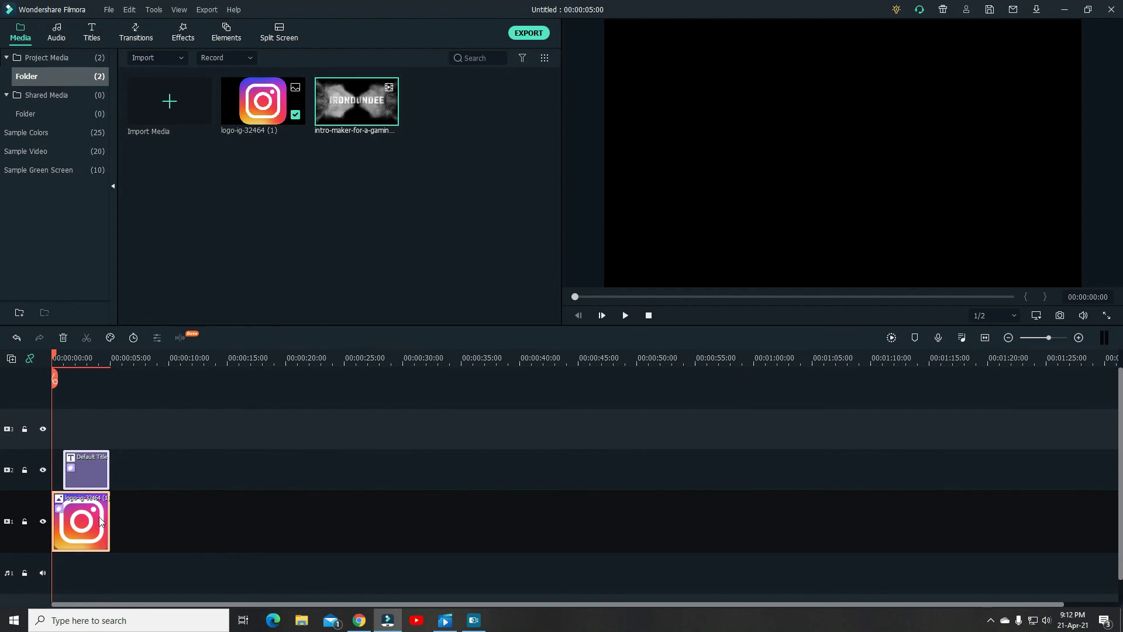
drag(90, 508, 89, 455)
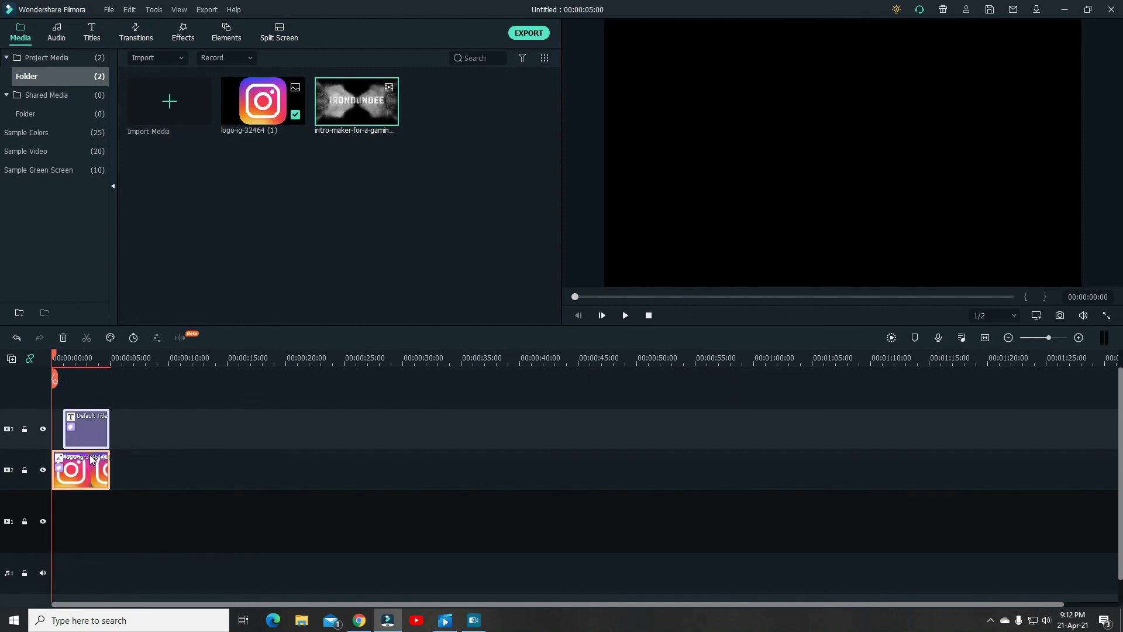
Step: Place the intro video on track 1, keeping the 1920x1080 25fps project settings, and play it back
drag(370, 101, 43, 524)
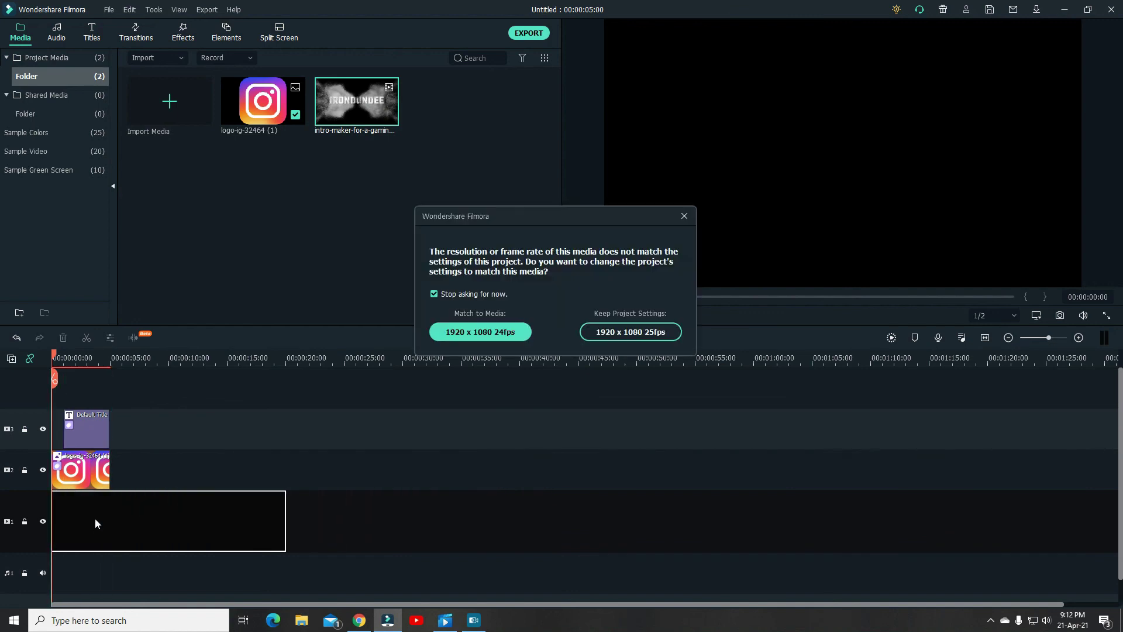
click(616, 334)
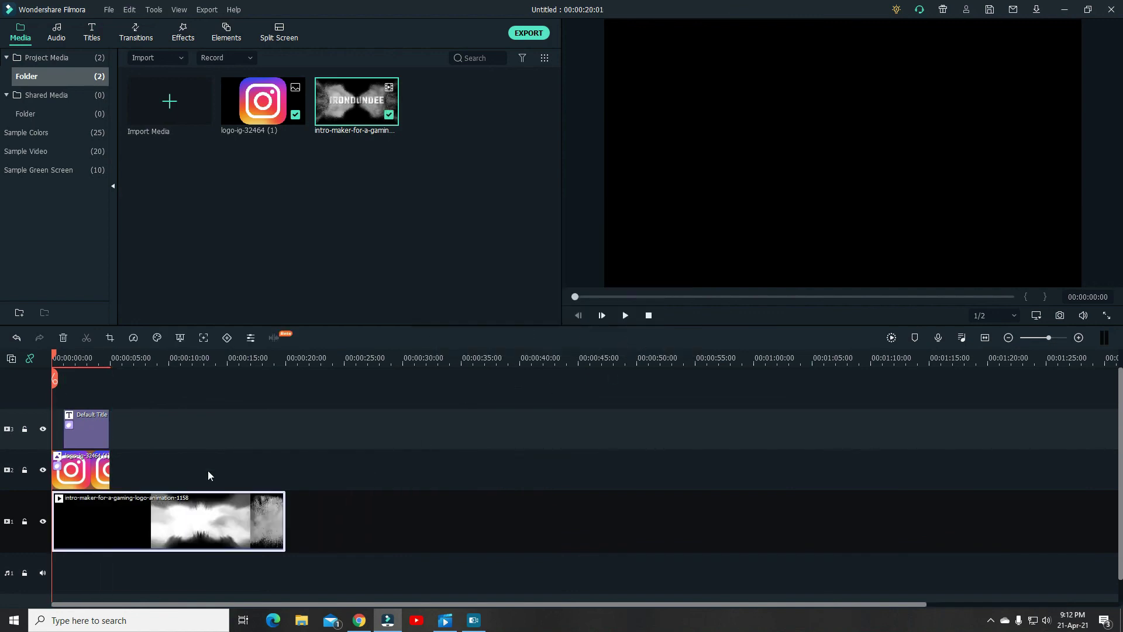
click(629, 316)
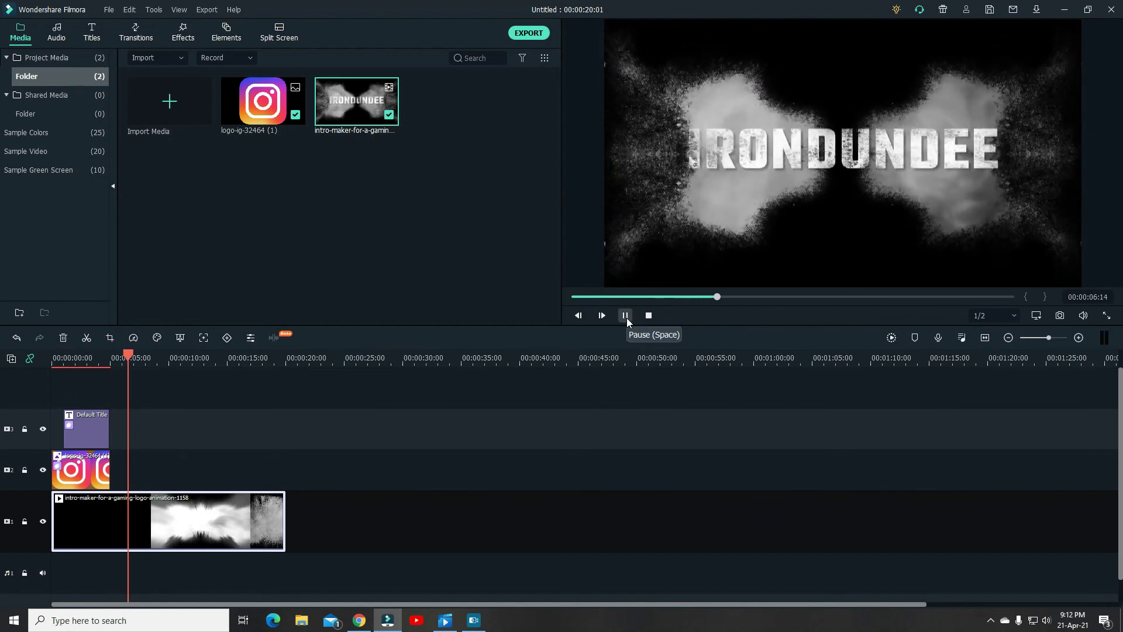
click(627, 318)
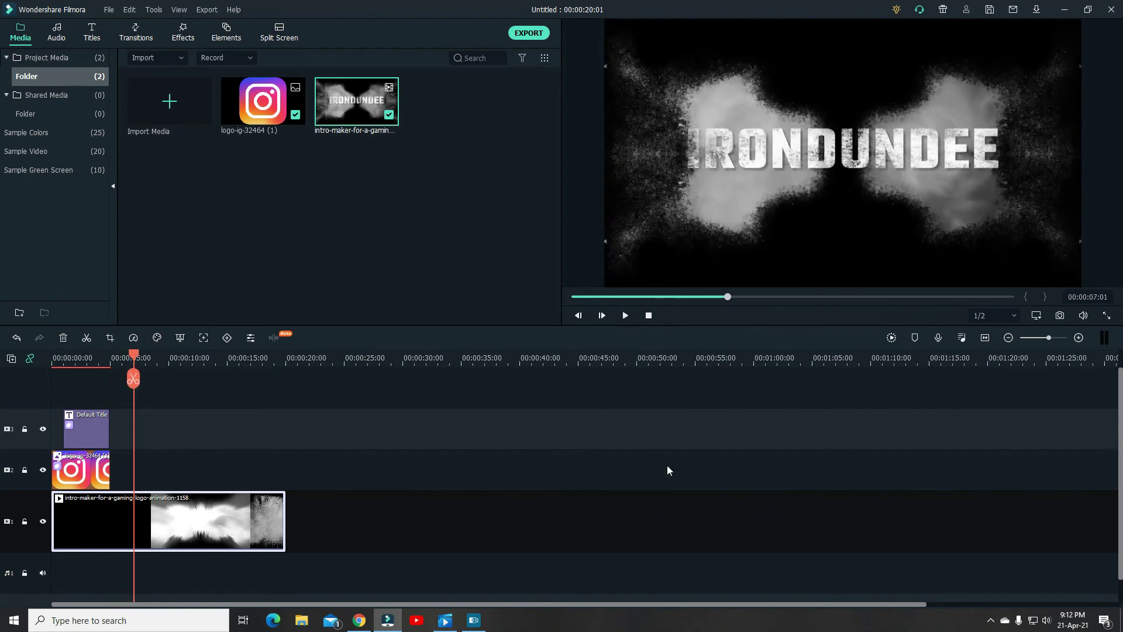